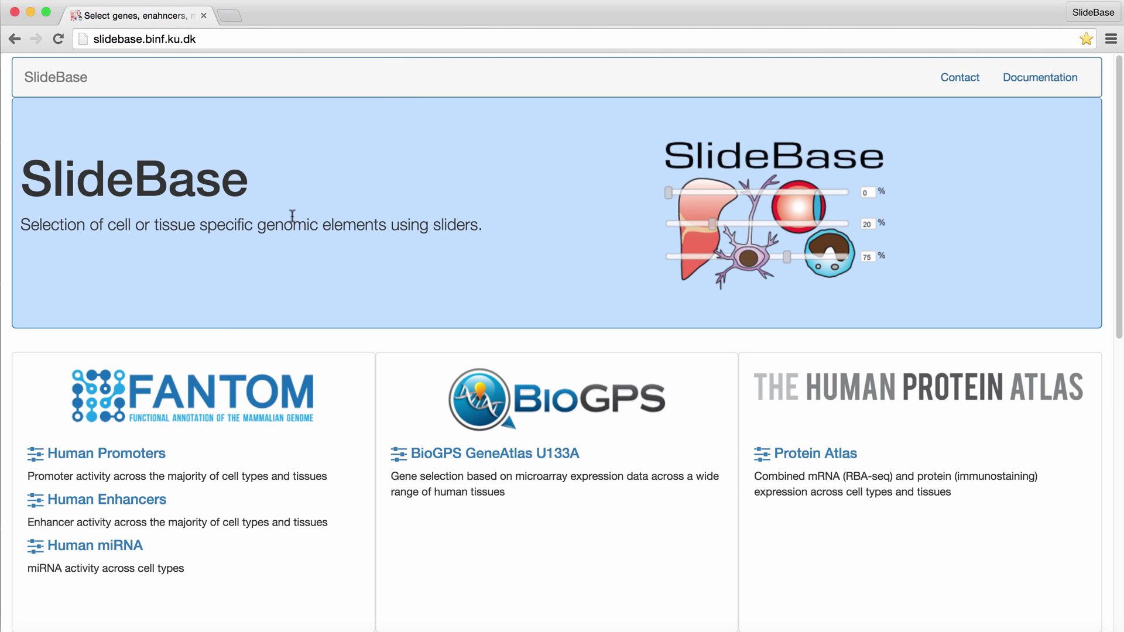
Open the Human Enhancers Selector from the home page and highlight its 32693 hit count
left_click(155, 505)
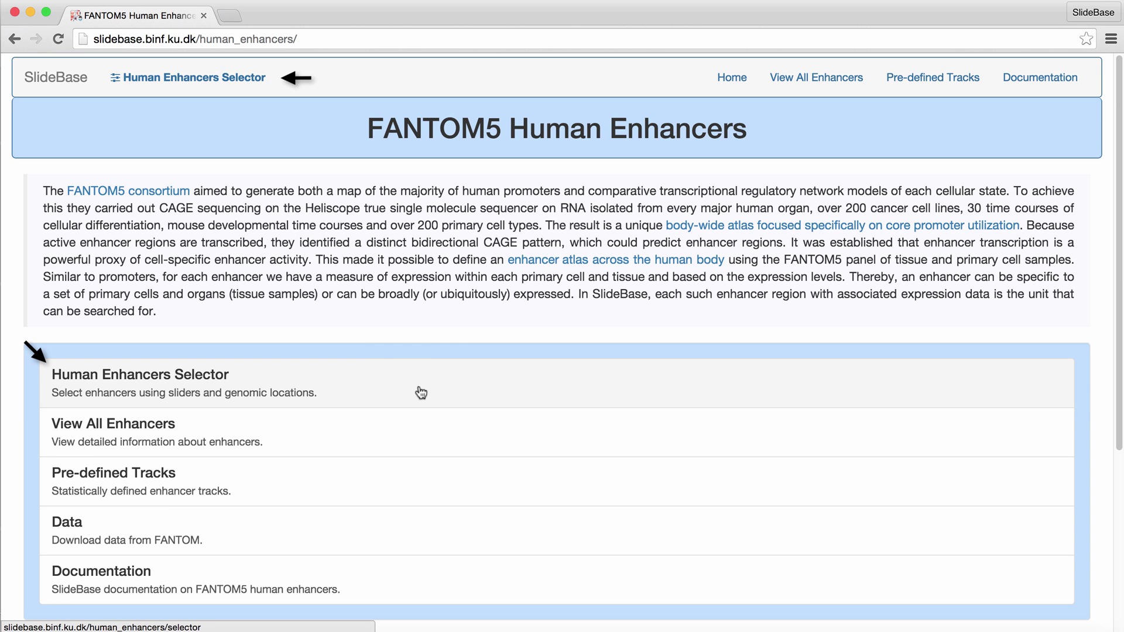
left_click(407, 386)
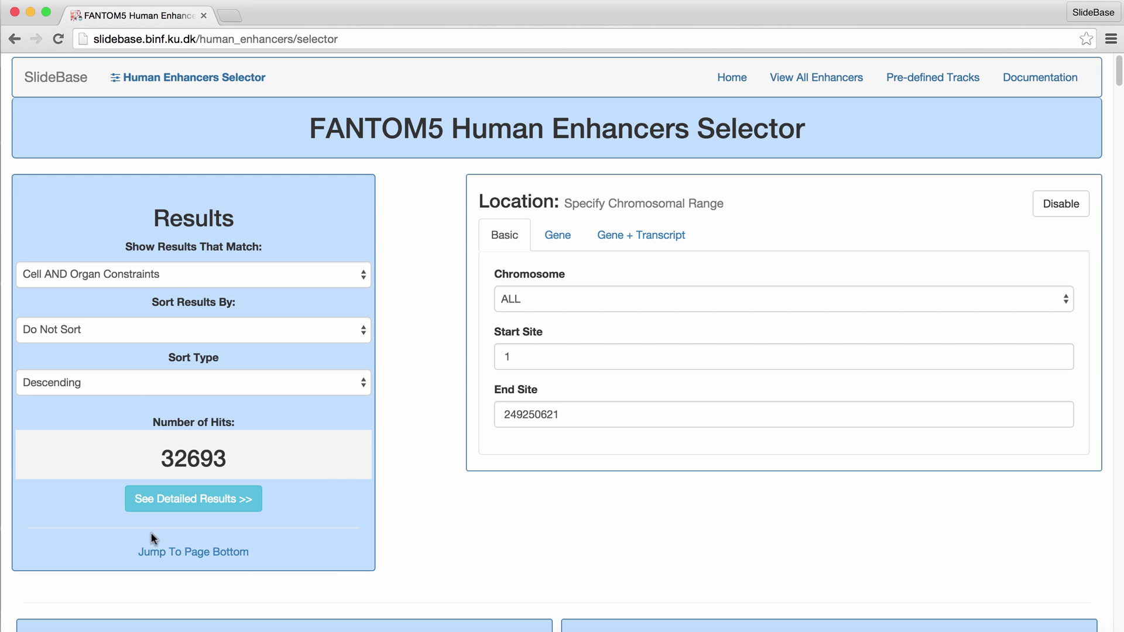
double_click(193, 458)
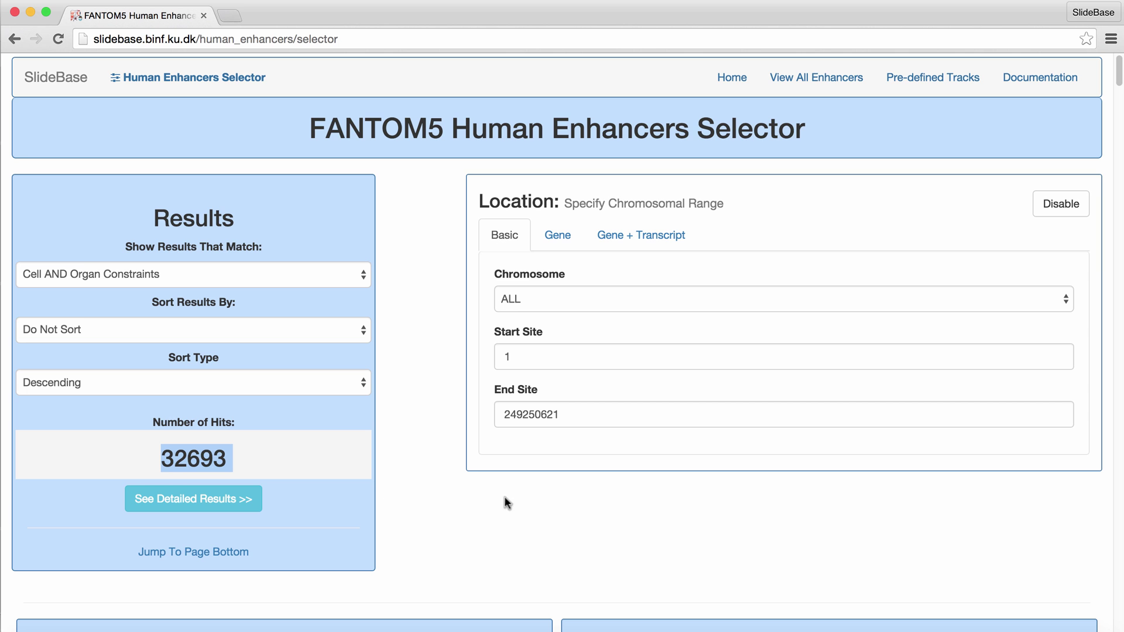
left_click(576, 517)
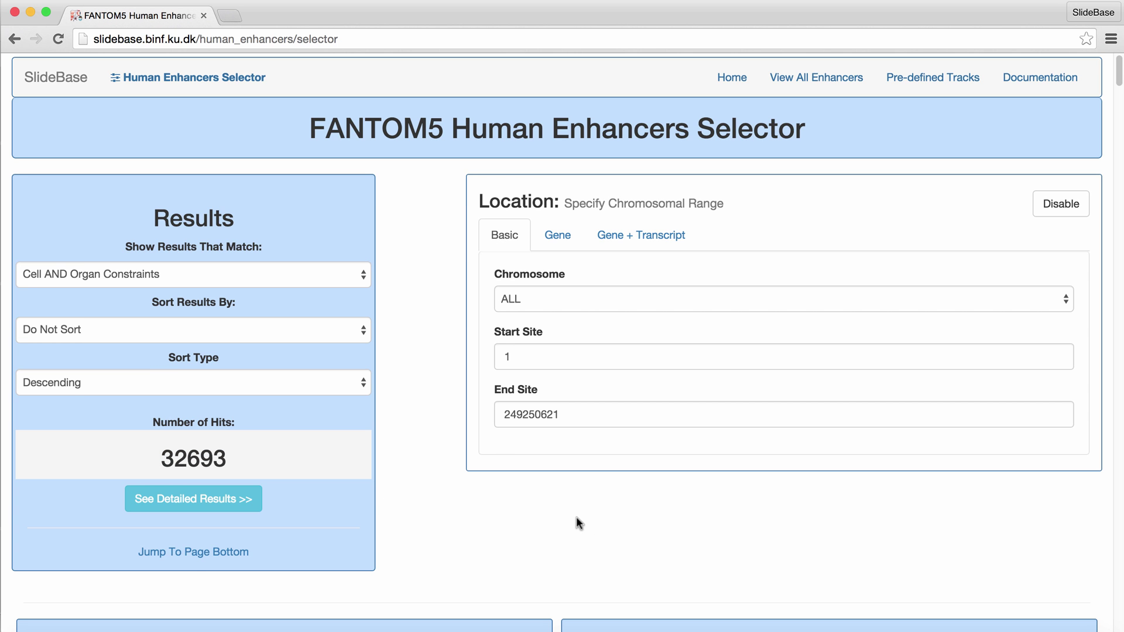
scroll(576, 516, "down", 10)
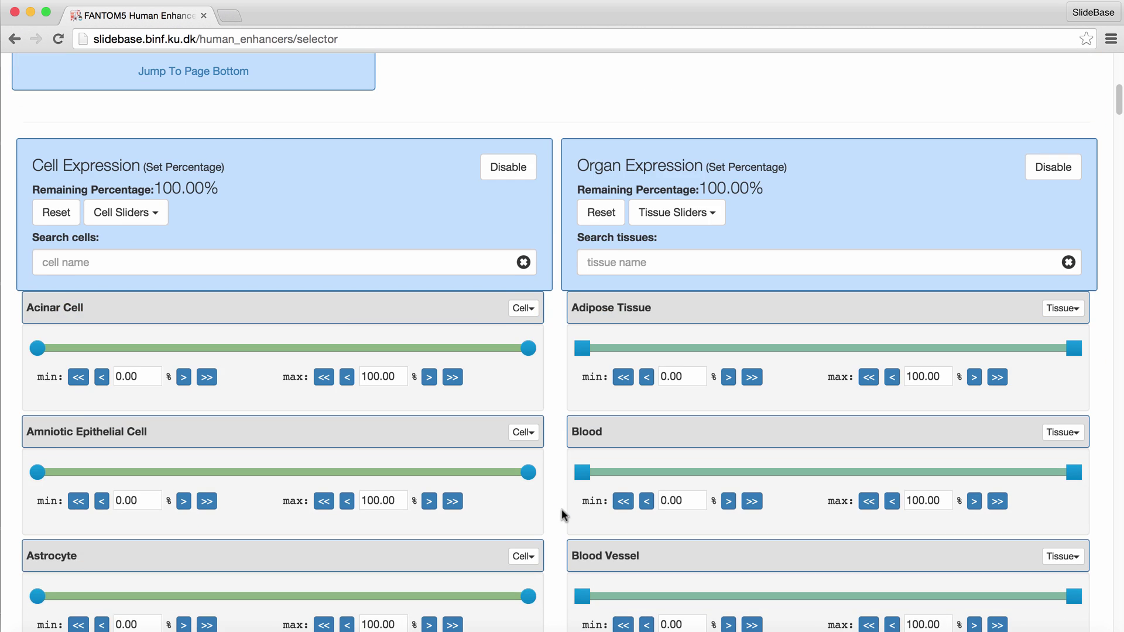
scroll(561, 510, "down", 3)
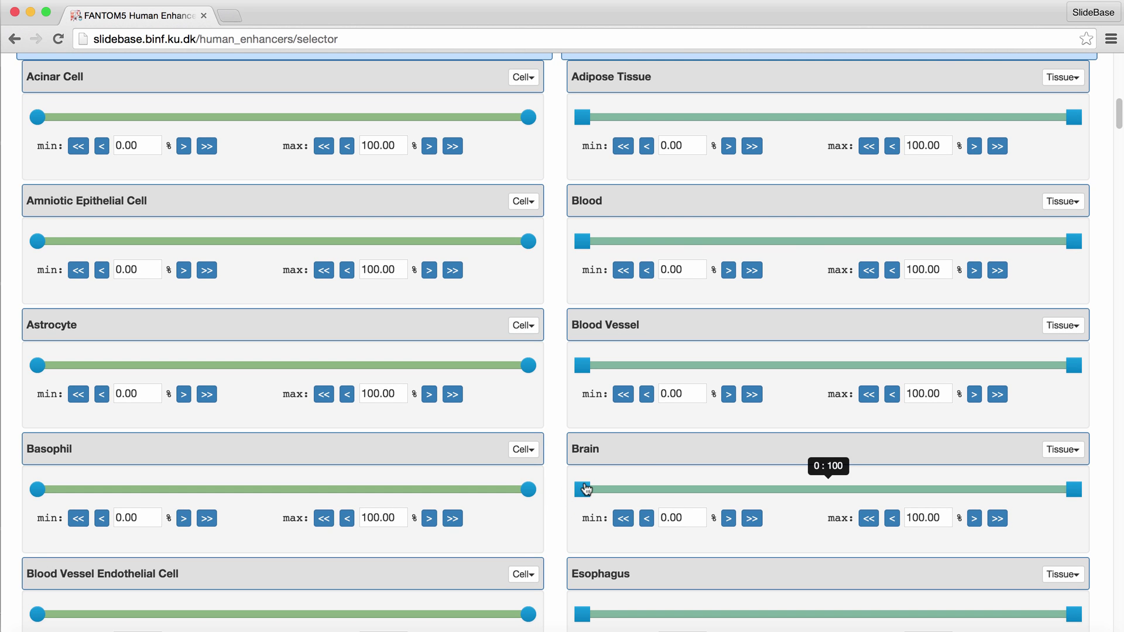
mouse_move(582, 490)
left_mouse_down()
mouse_move(726, 492)
mouse_move(577, 492)
left_mouse_up()
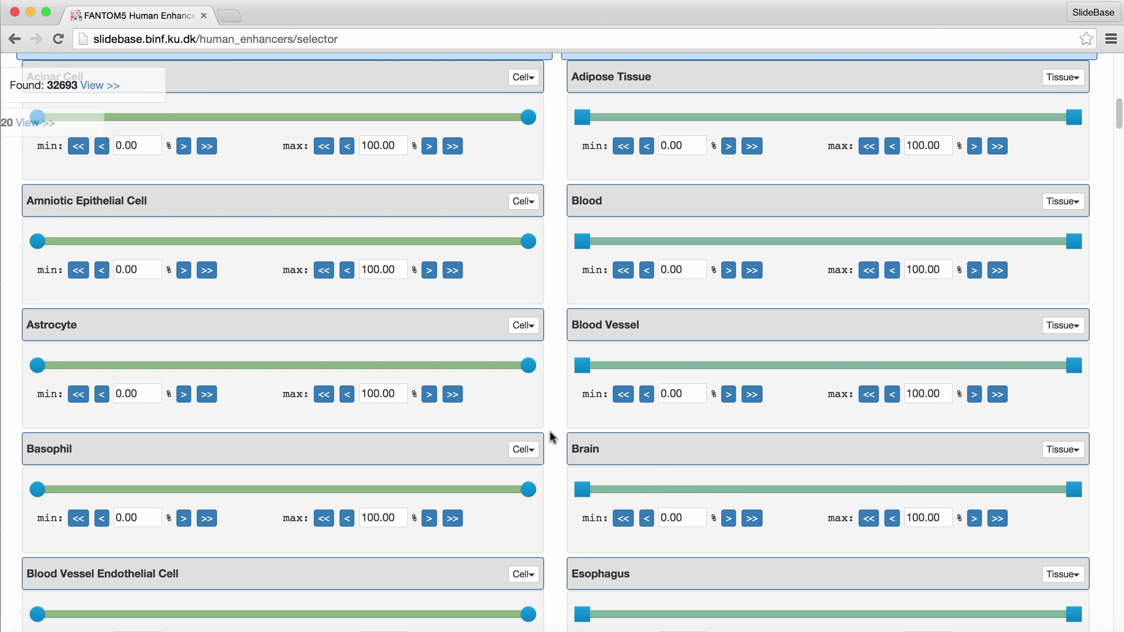
scroll(552, 425, "up", 5)
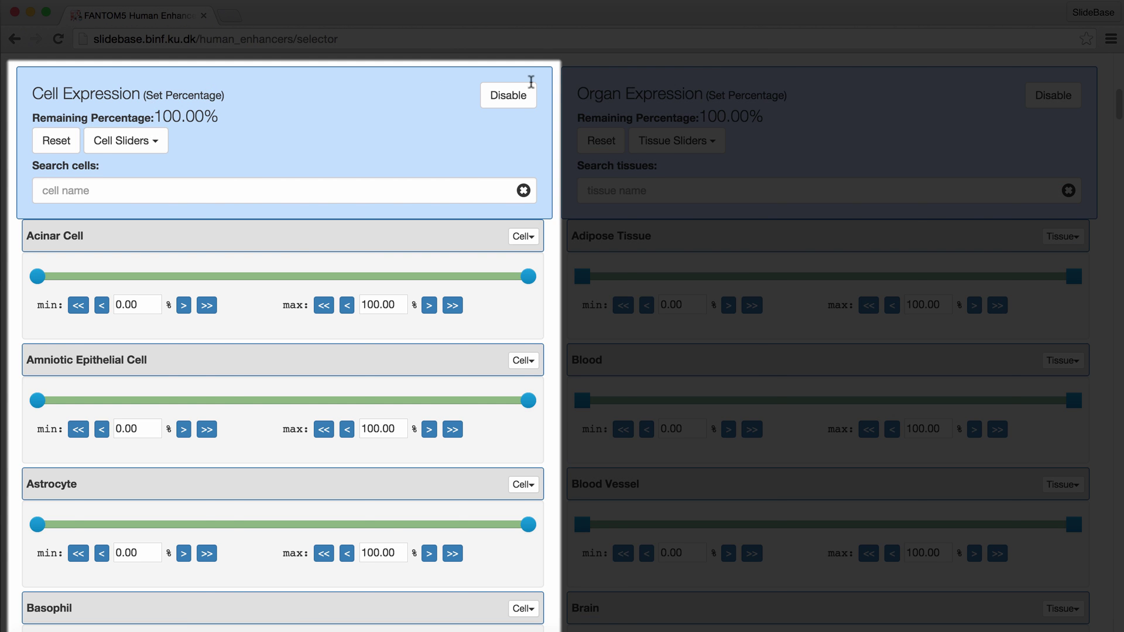
left_click(704, 86)
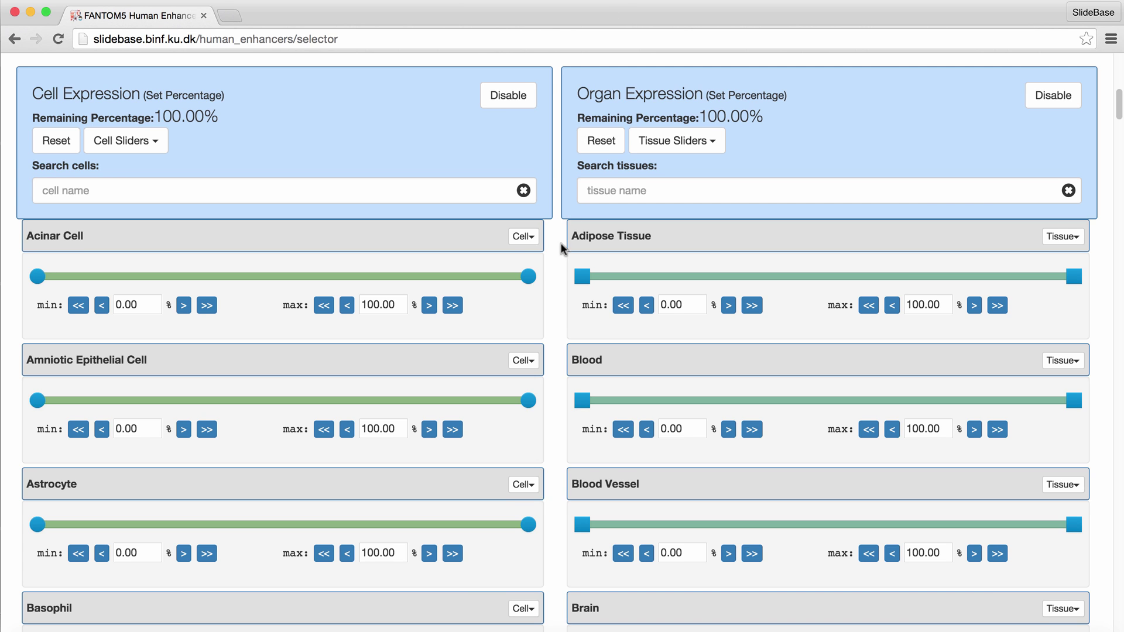
Set the Brain minimum to 30% and the Eye minimum to 70.00%
scroll(559, 310, "down", 1)
scroll(559, 310, "down", 10)
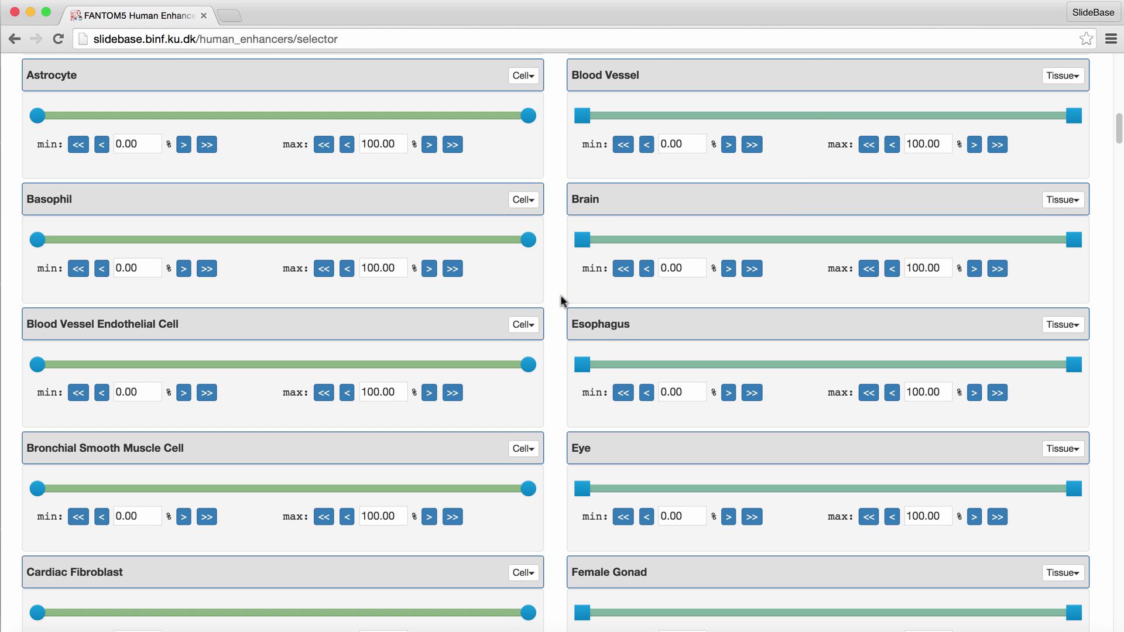
left_click_drag(583, 242, 731, 252)
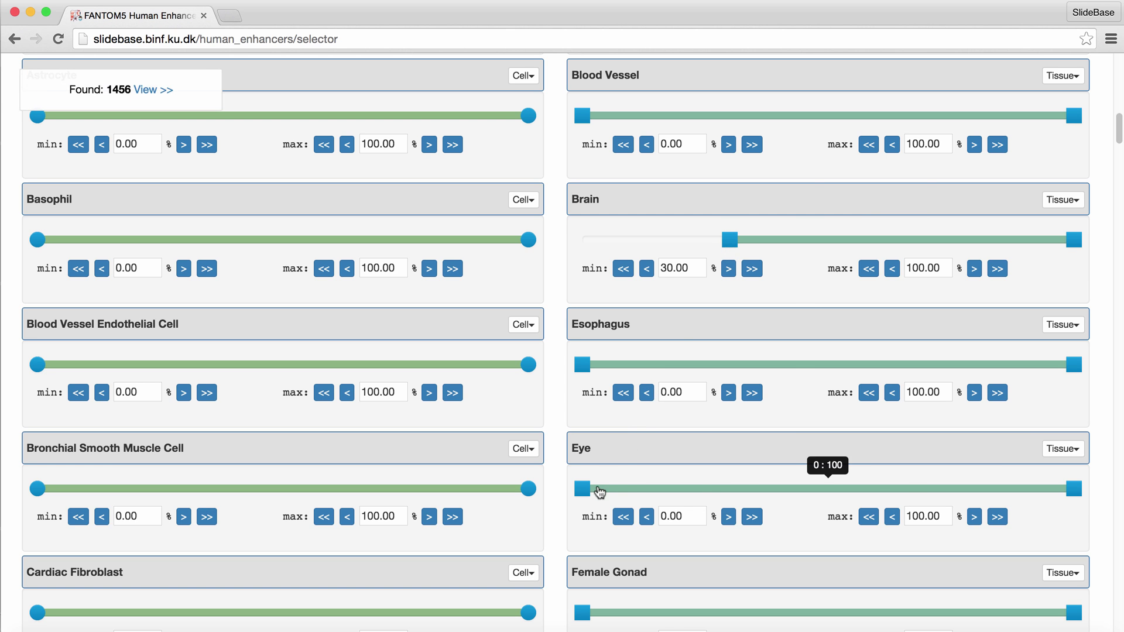
left_click_drag(582, 489, 872, 474)
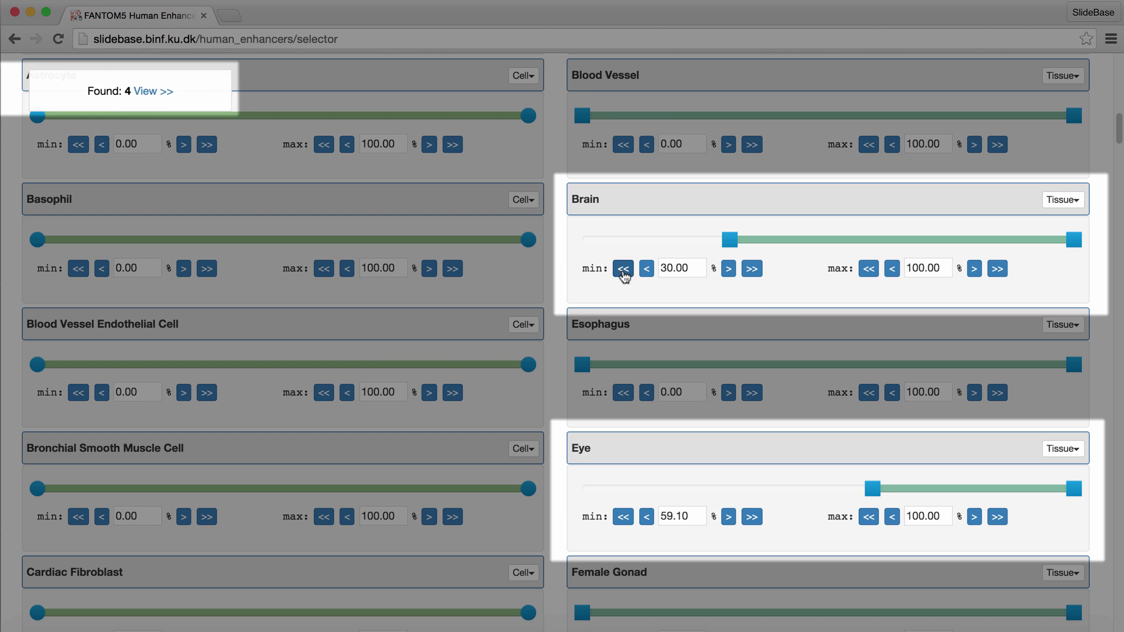
left_click(624, 271)
left_click(750, 270)
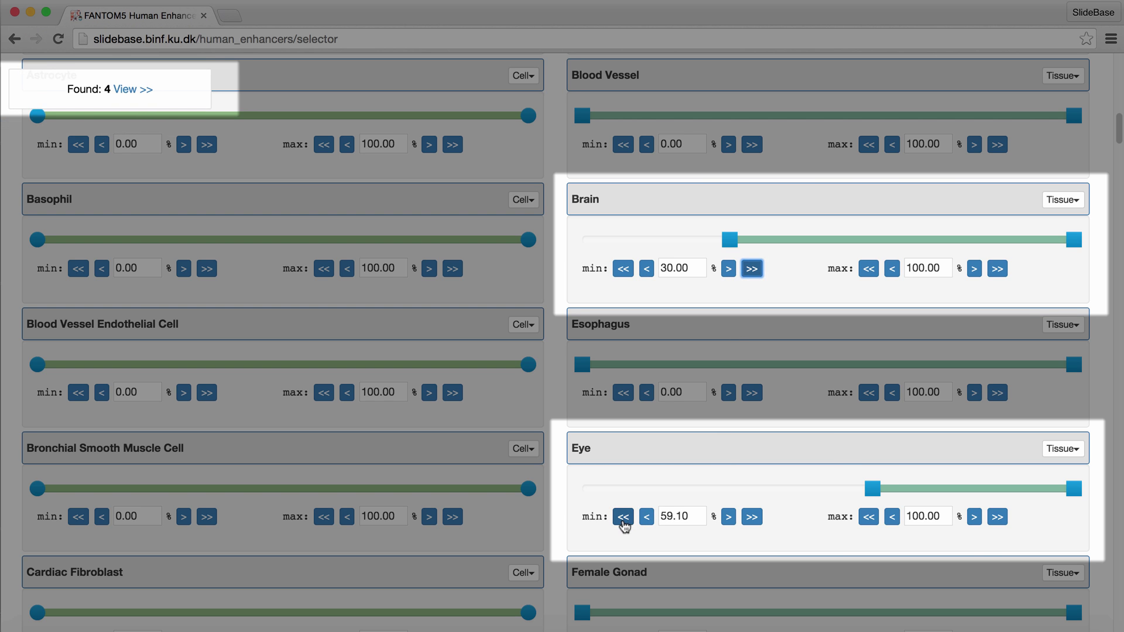
left_click(622, 516)
left_click(623, 516)
left_click_drag(774, 491, 927, 493)
left_click(687, 516)
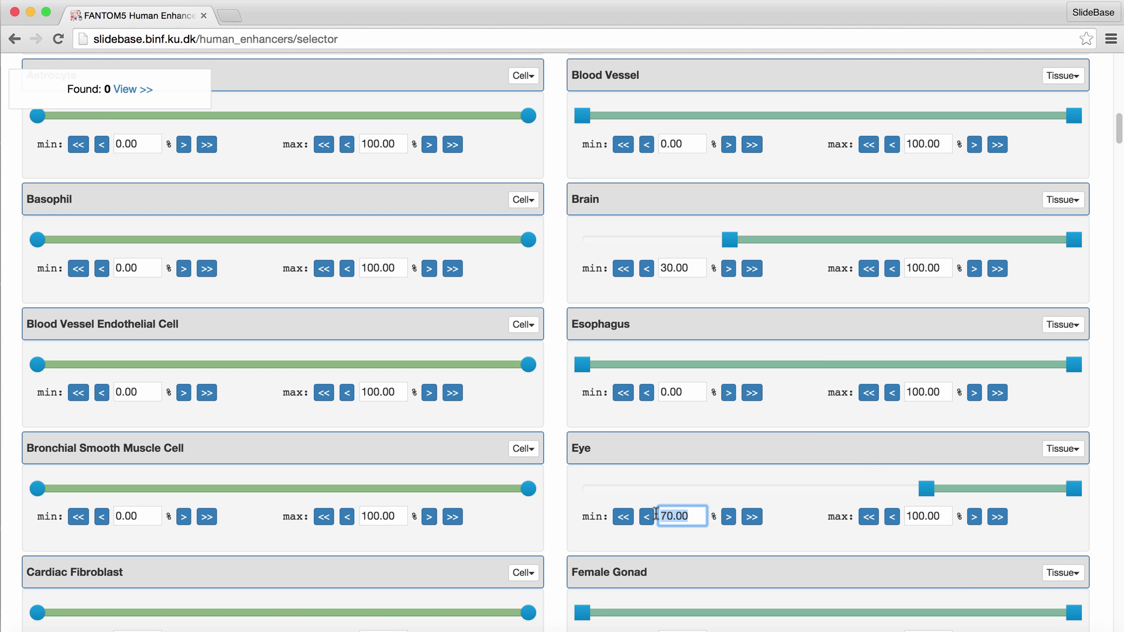
type("70.00")
Cap Blood Vessel at about 71%, Brain at about 78% and Esophagus at about 83%
left_click_drag(1074, 119, 934, 130)
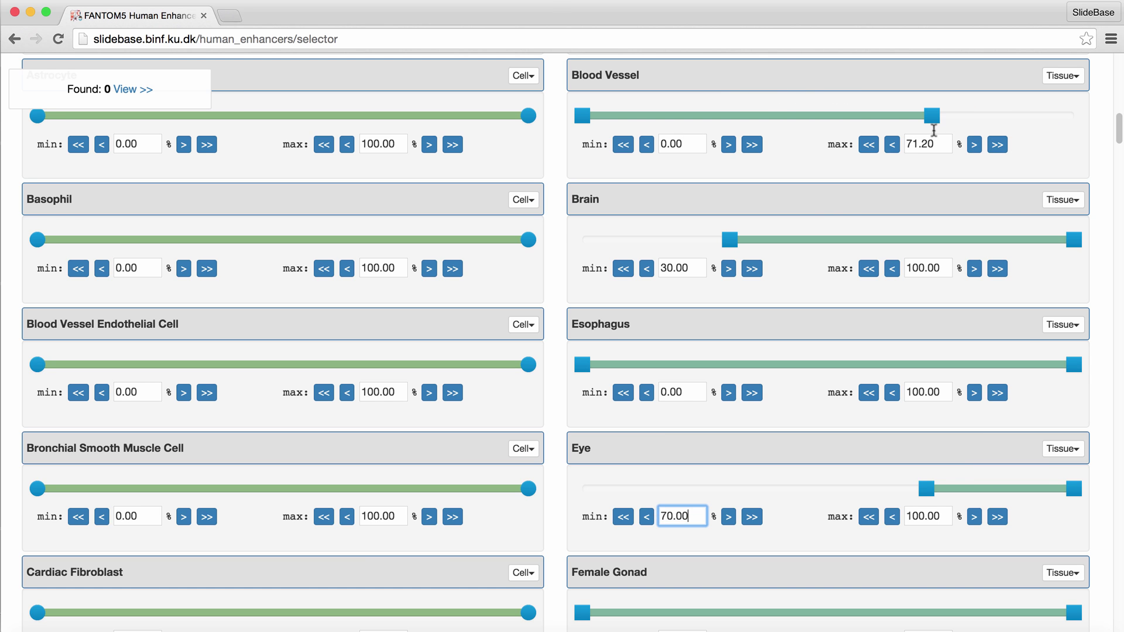
left_click_drag(1073, 239, 964, 240)
left_click_drag(1073, 364, 974, 374)
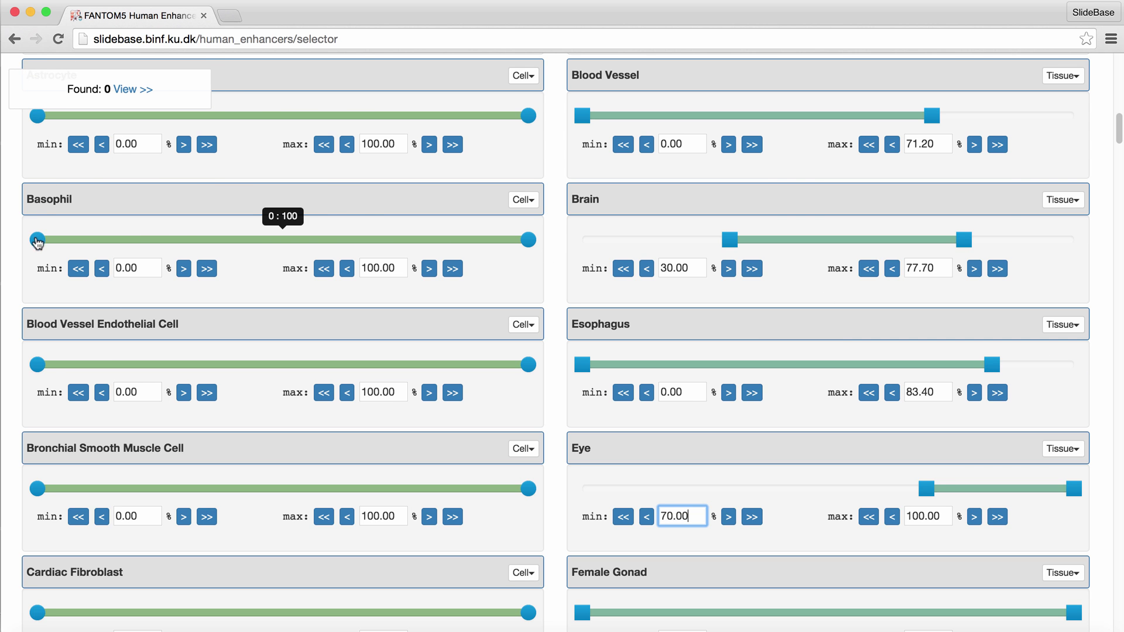
Raise the Basophil (~29%), Blood Vessel Endothelial Cell (~18%) and other cell minimums until zero hits remain
left_click_drag(37, 240, 181, 240)
left_click_drag(37, 364, 128, 364)
scroll(146, 268, "up", 1)
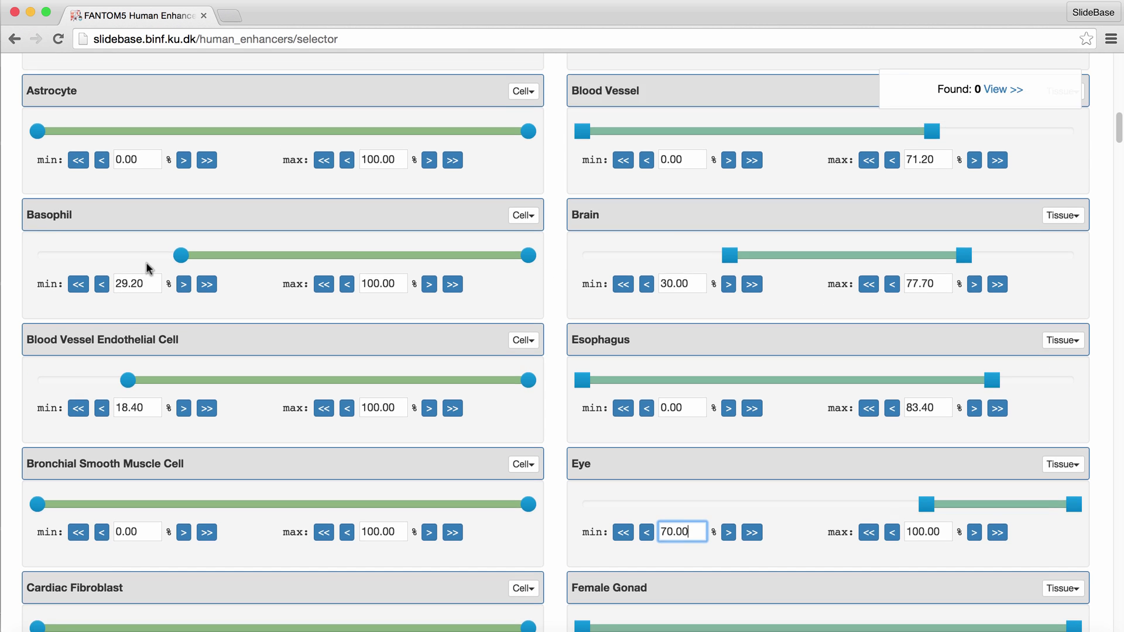
scroll(146, 268, "up", 5)
left_click_drag(37, 262, 176, 262)
left_click_drag(37, 139, 157, 140)
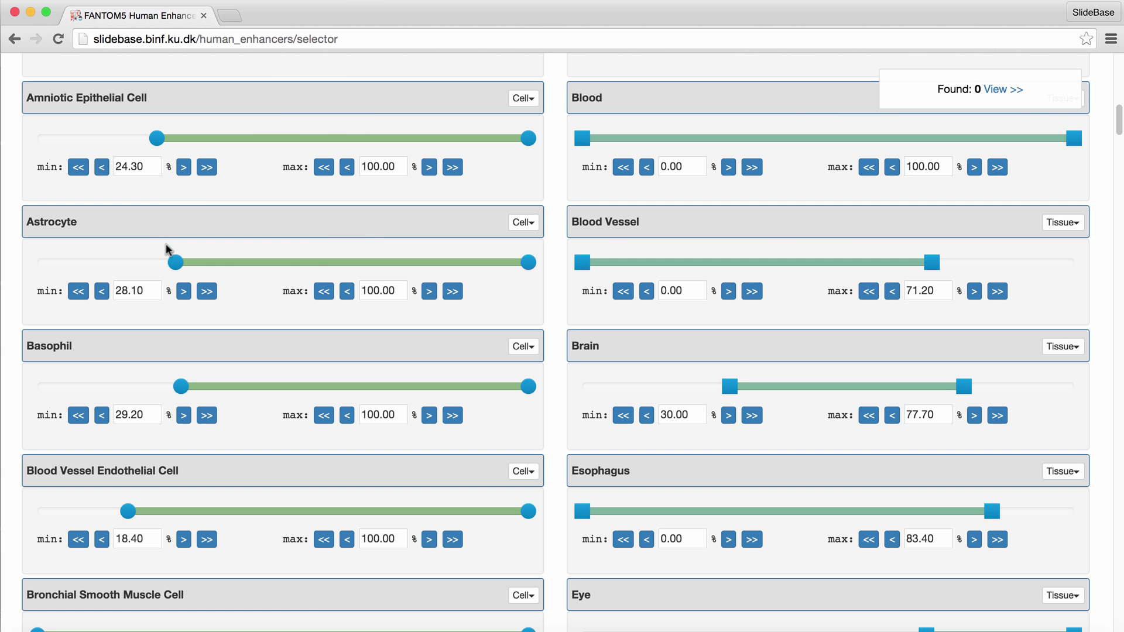
left_click(206, 292)
scroll(239, 280, "up", 5)
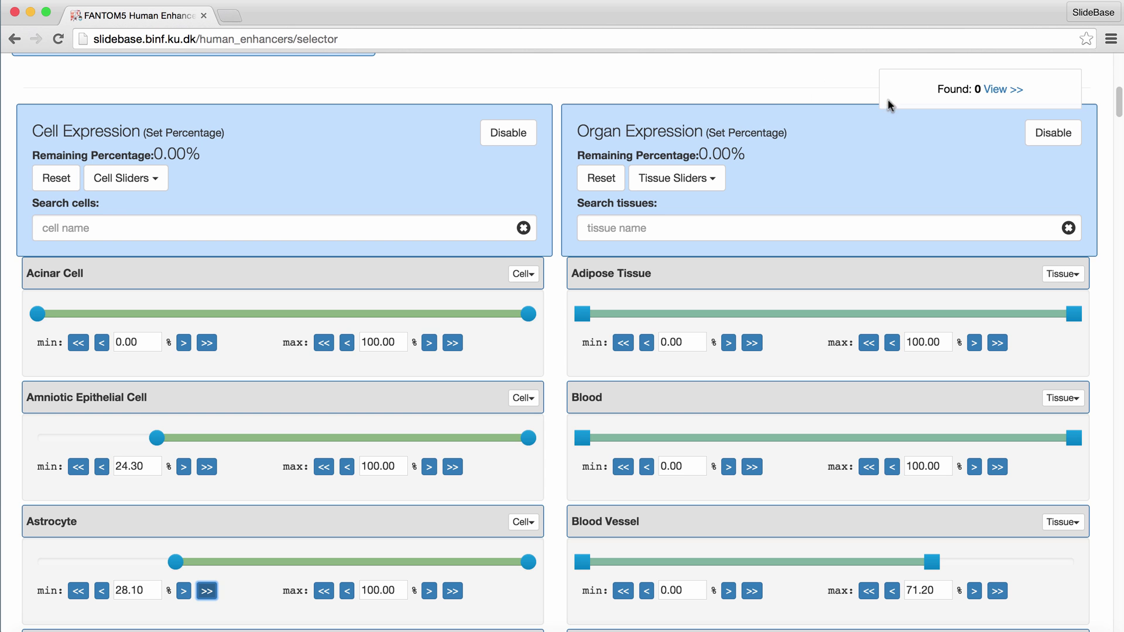
scroll(548, 82, "up", 5)
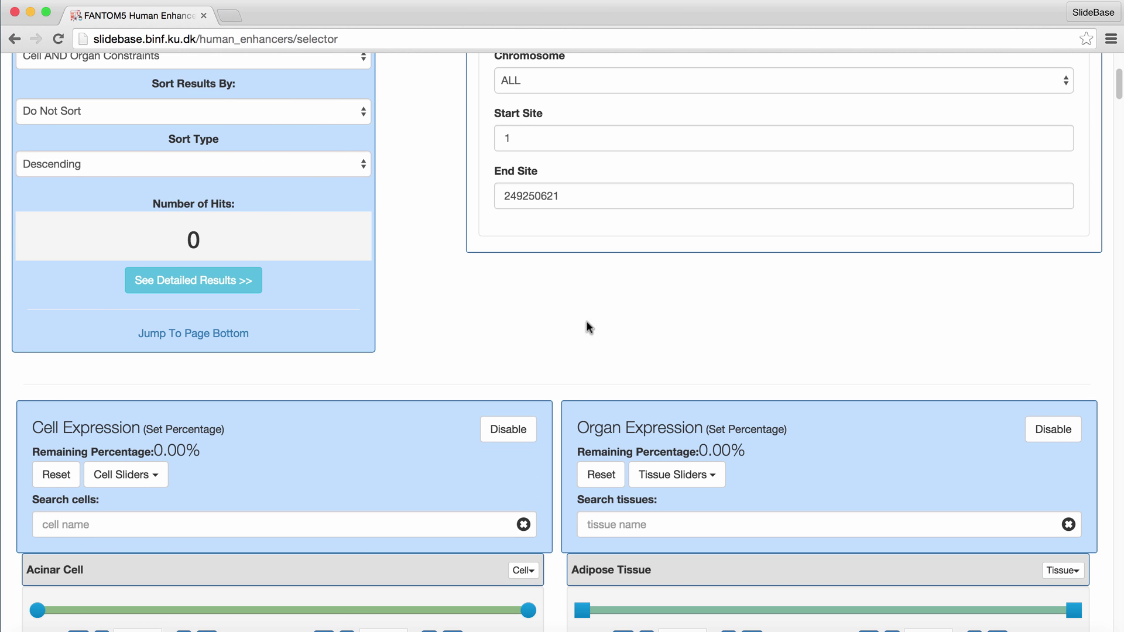
Reset the Cell and Organ Expression sliders to 0.00–100.00%, restoring 32693 enhancers
scroll(585, 327, "down", 1)
left_click(63, 457)
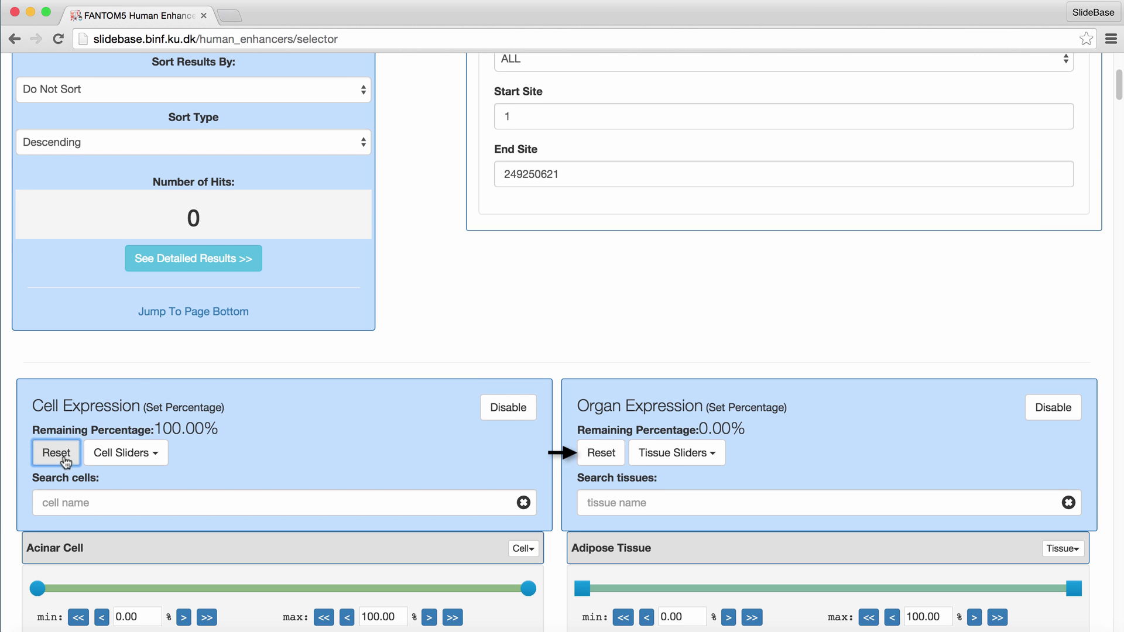
scroll(66, 463, "down", 6)
left_click(600, 105)
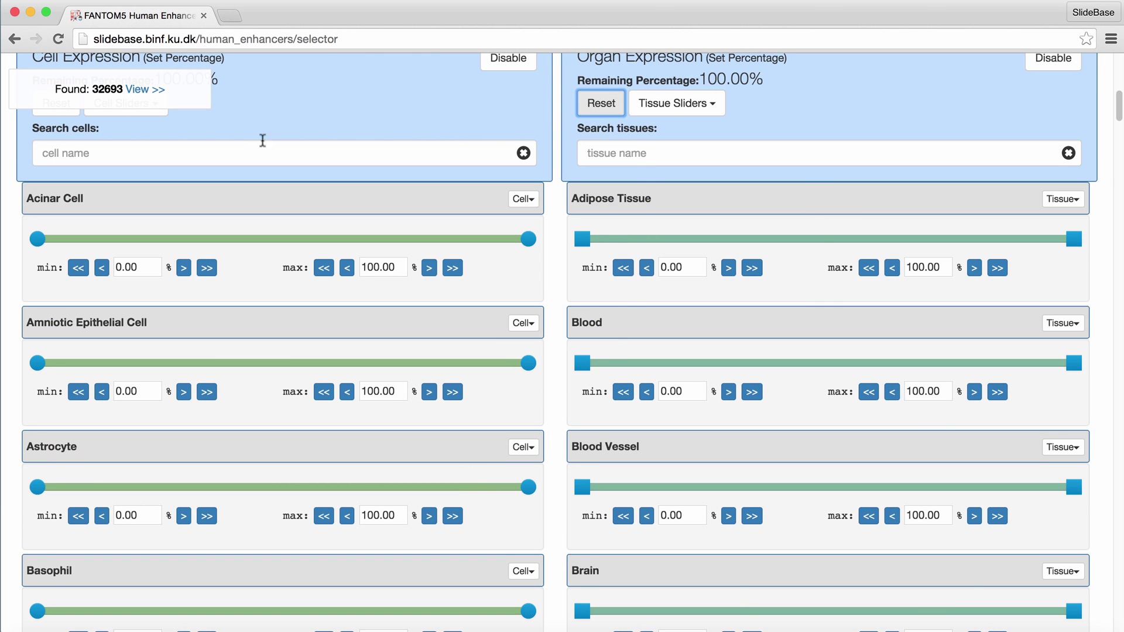
left_click(195, 148)
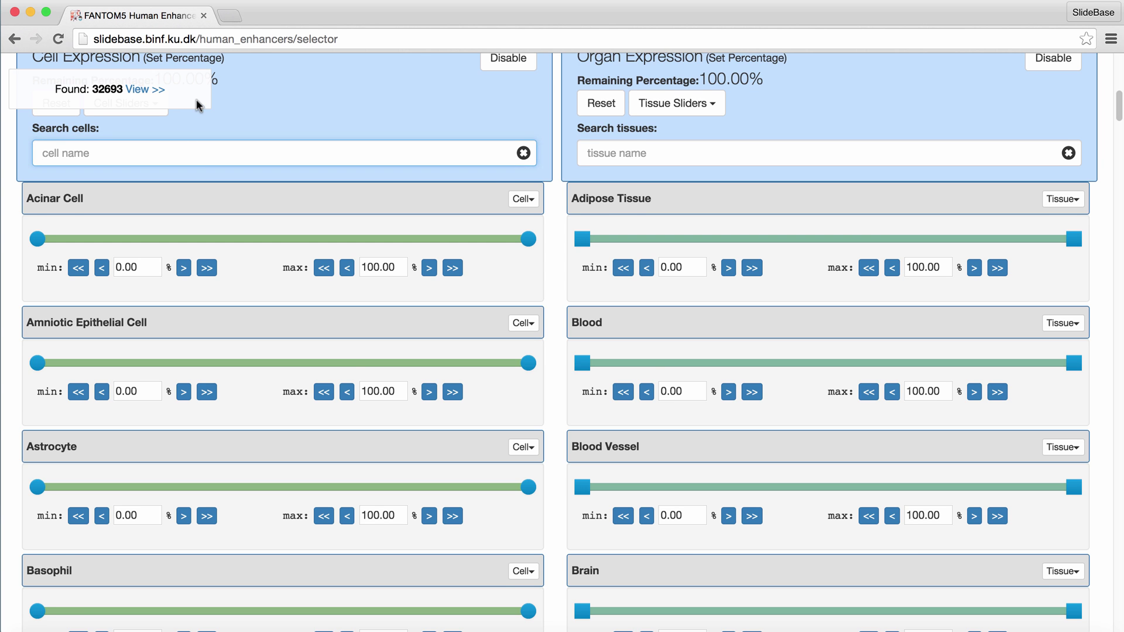
scroll(241, 123, "up", 2)
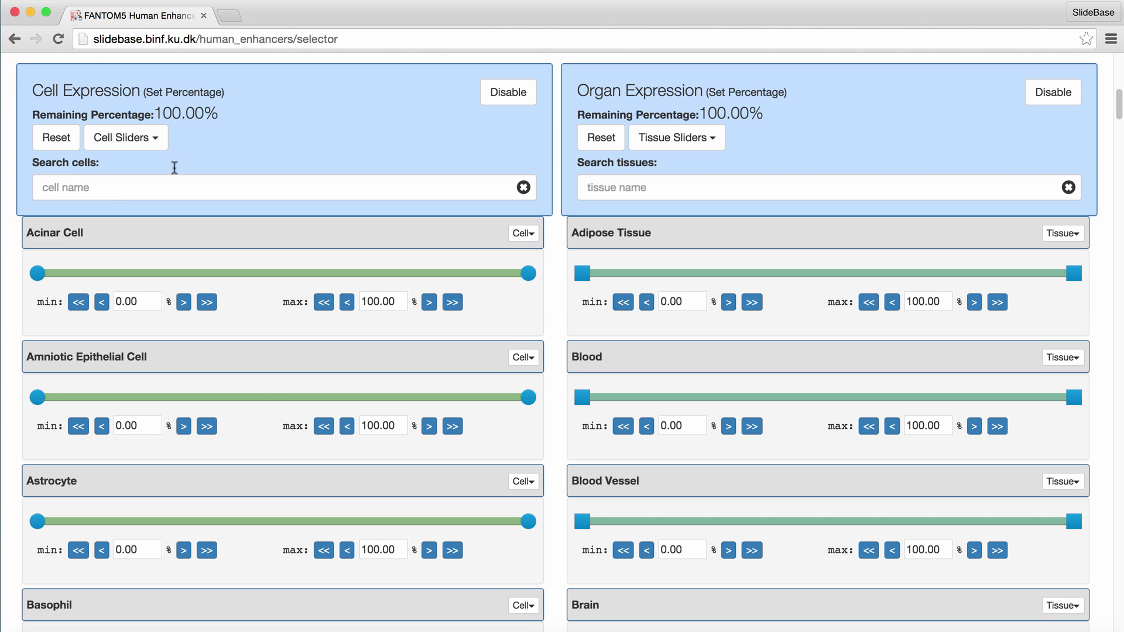
Search the cell types and set the Reticulocyte and Neutrophil minimums to 40%
left_click(126, 185)
type("neutro")
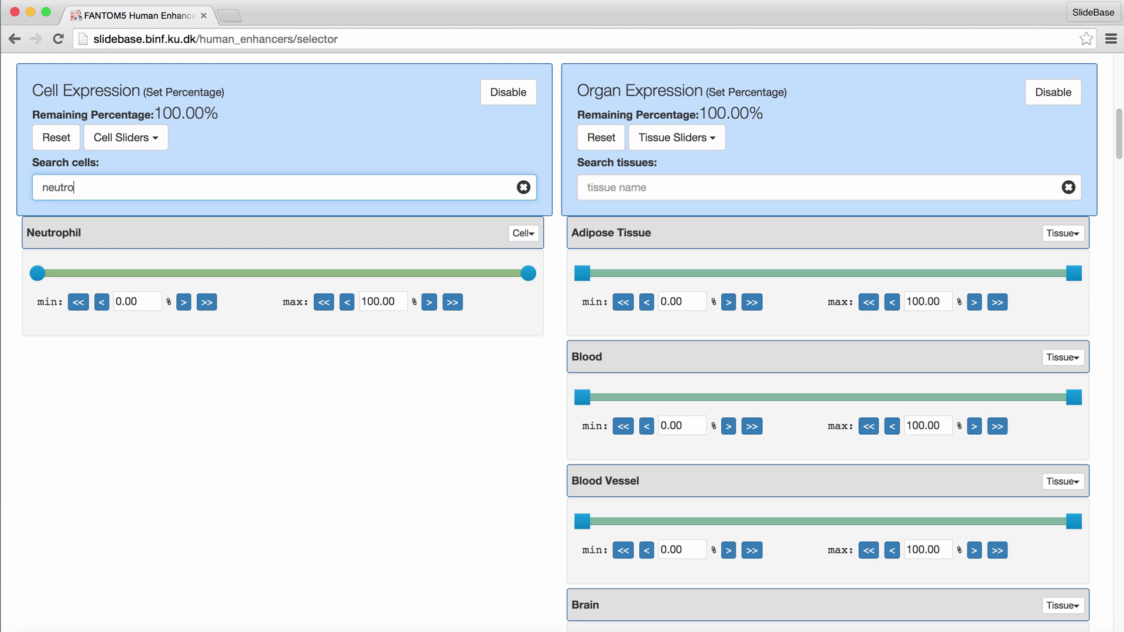
key("ctrl+a")
type("reticul")
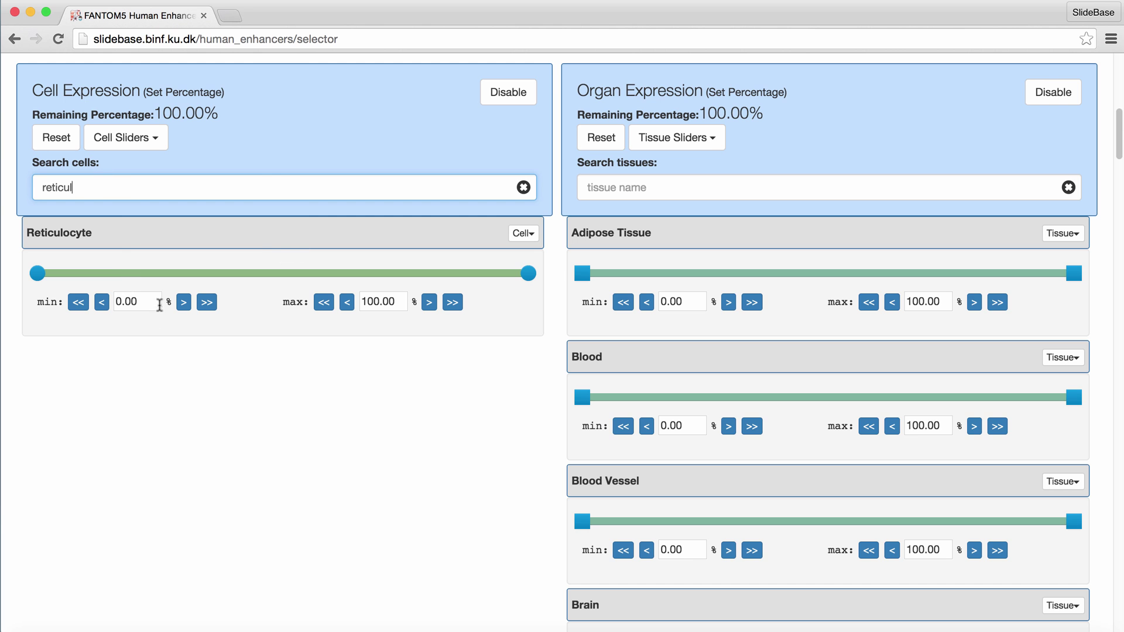
left_click_drag(159, 305, 113, 302)
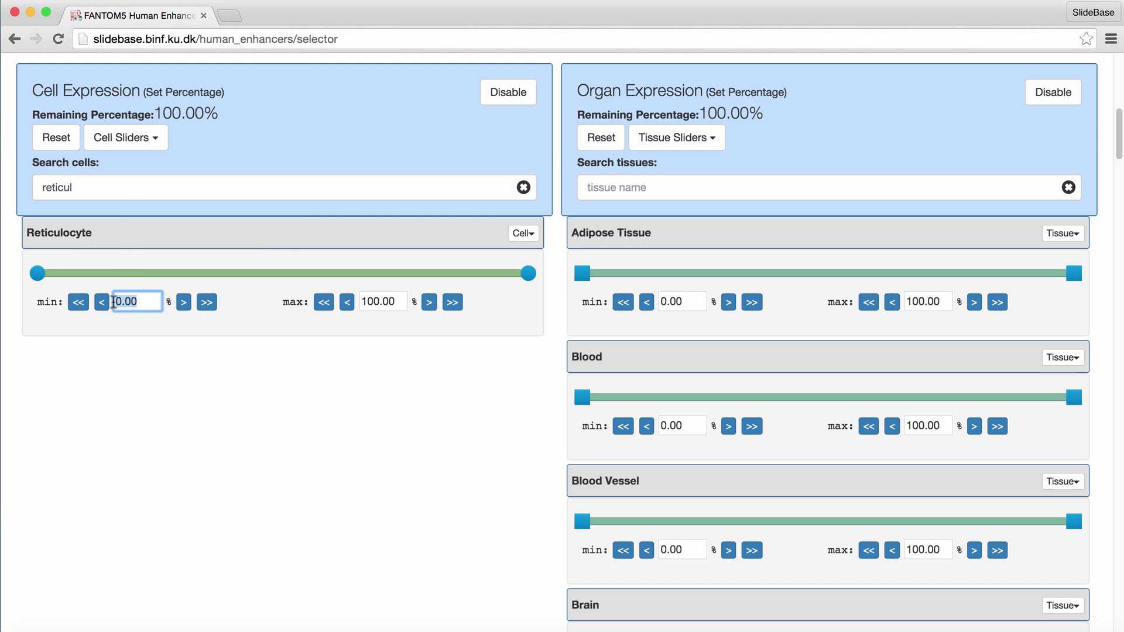
type("40")
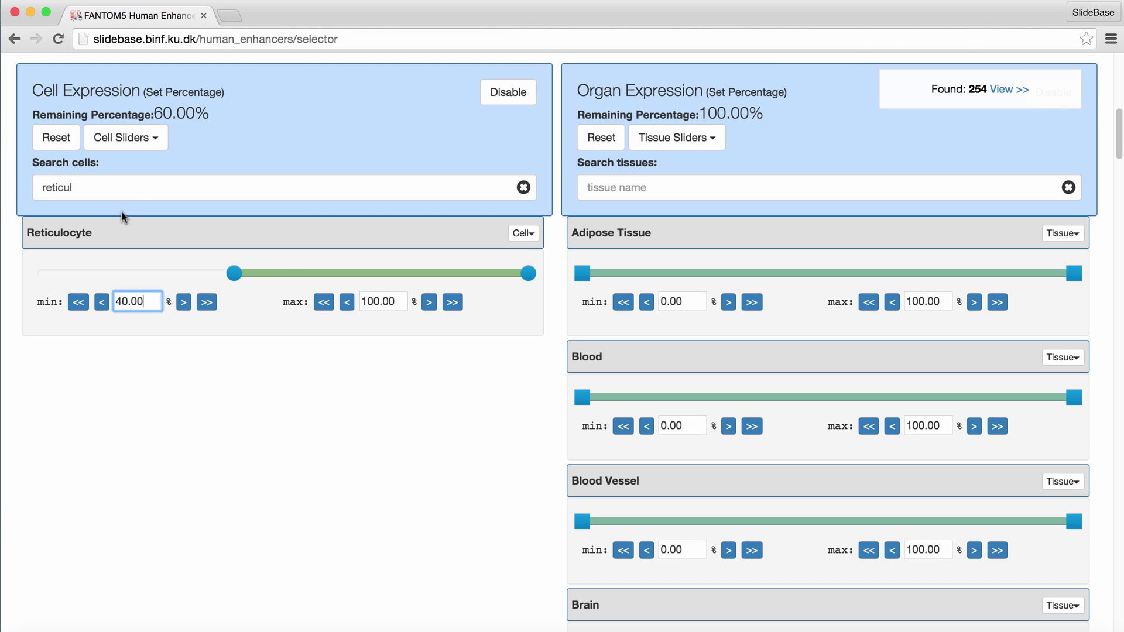
left_click_drag(73, 187, 27, 186)
type("neutro")
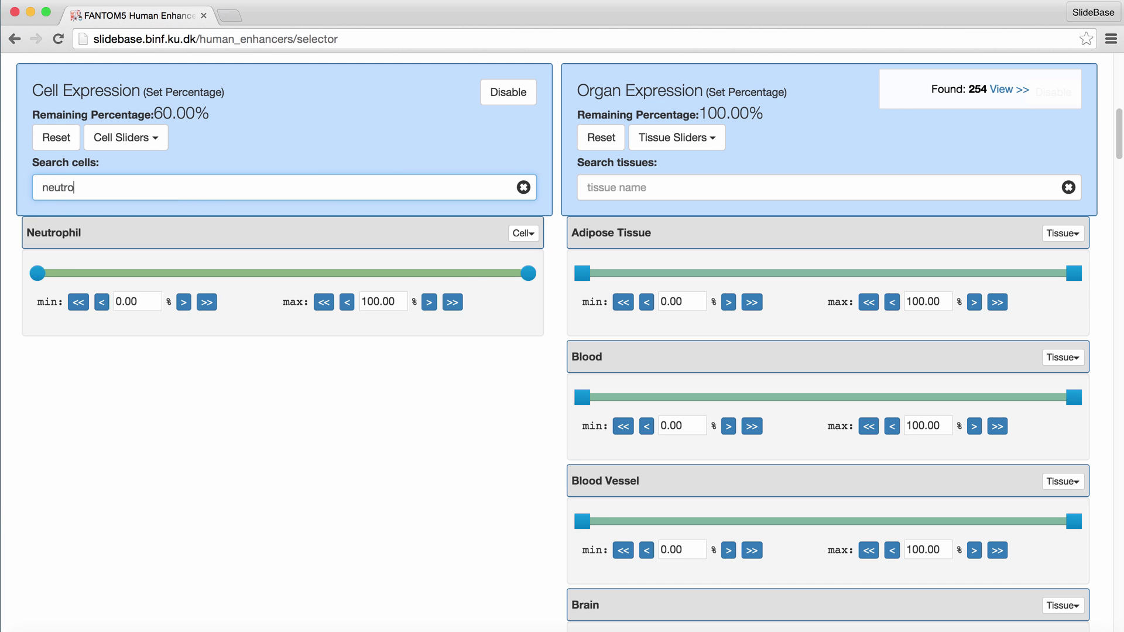
left_click_drag(141, 301, 109, 301)
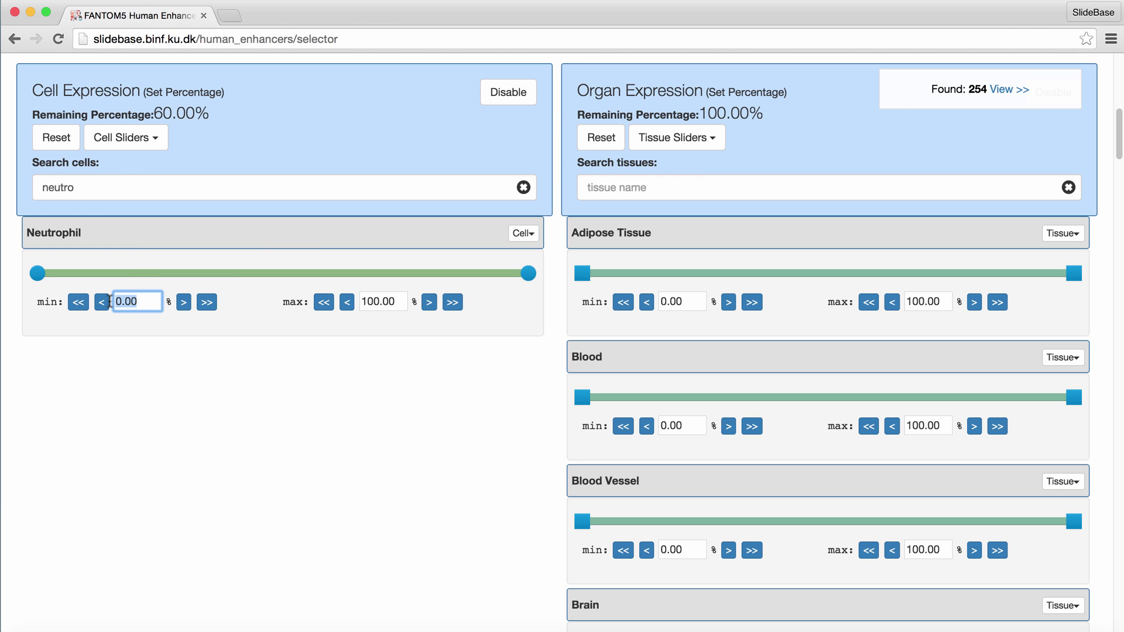
type("40.00")
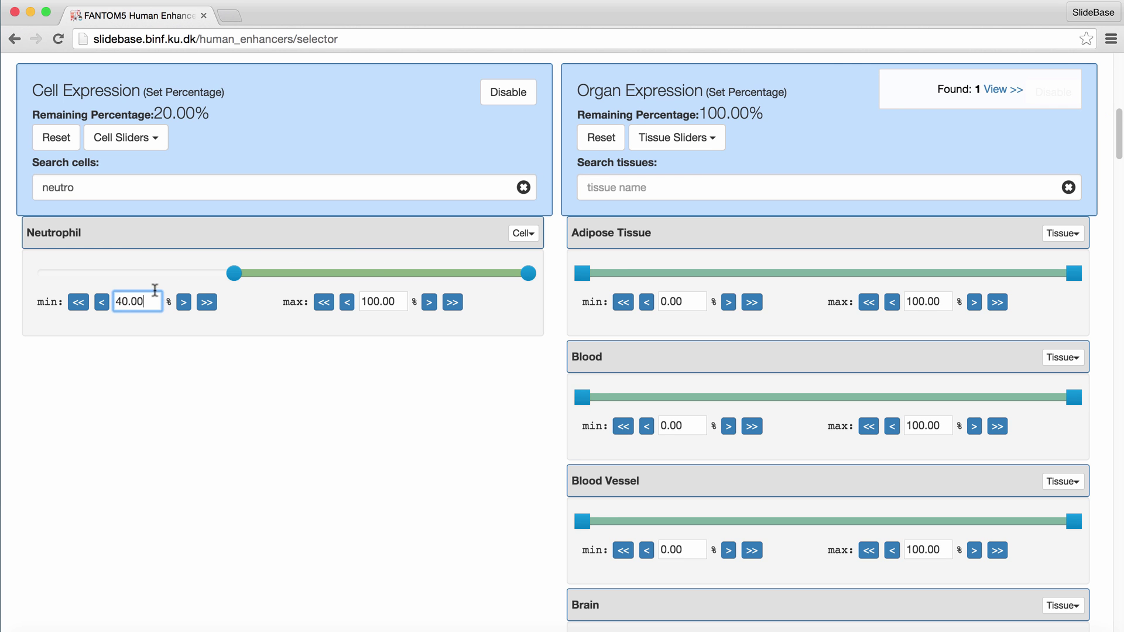
Hide unchanged cell sliders, set Neutrophil and Reticulocyte minimums to 20.00 and Blood to 80.00
left_click(124, 139)
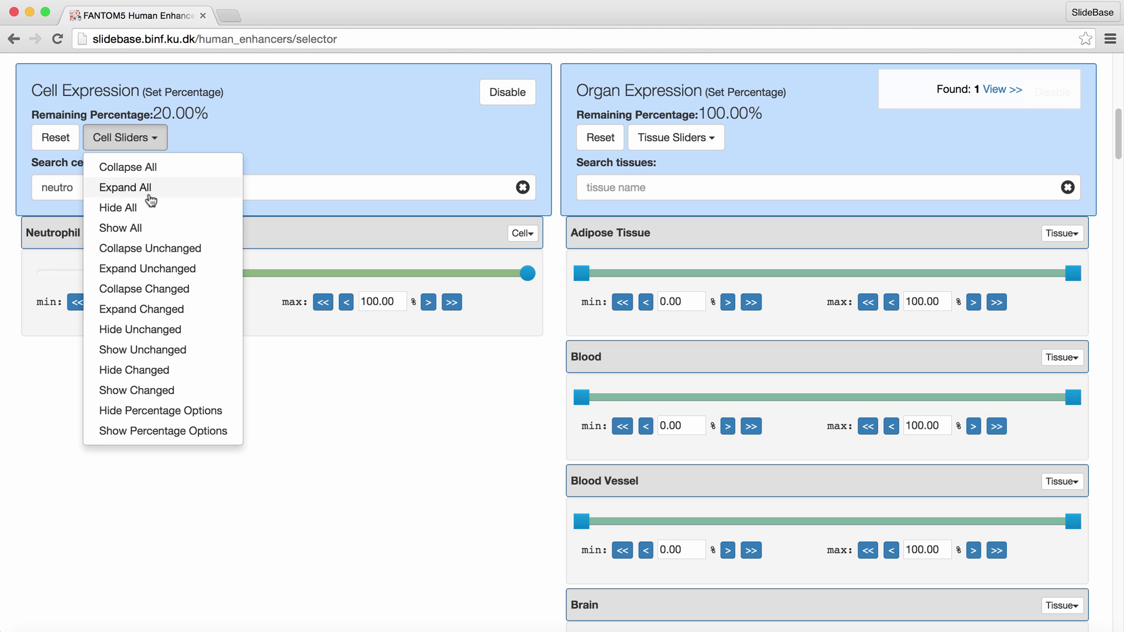
left_click(150, 329)
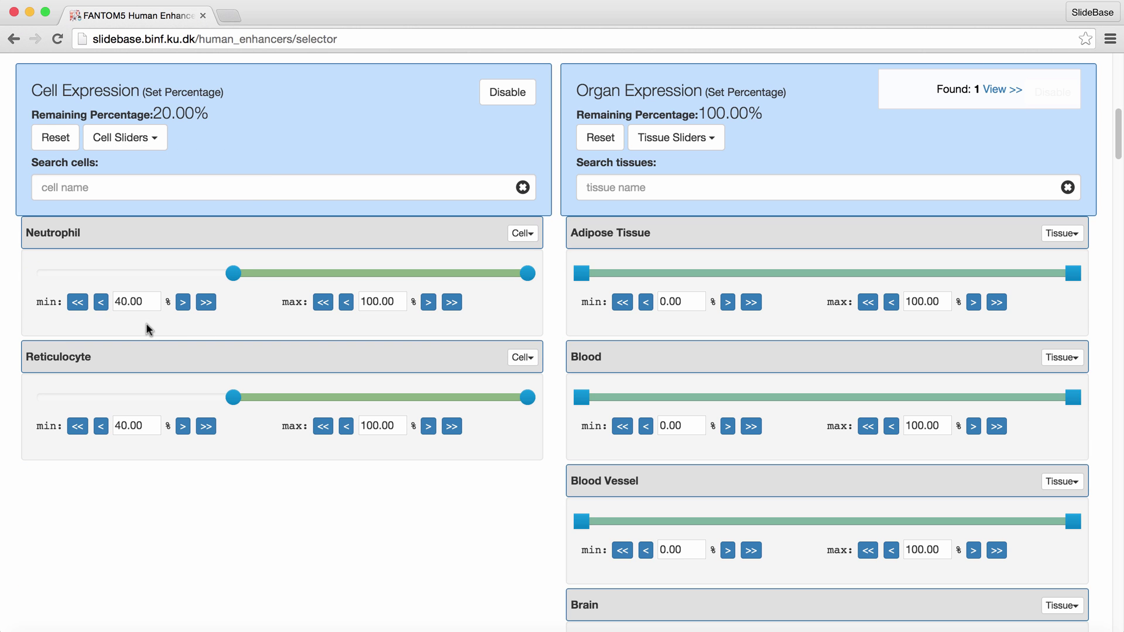
double_click(135, 301)
type("20.00")
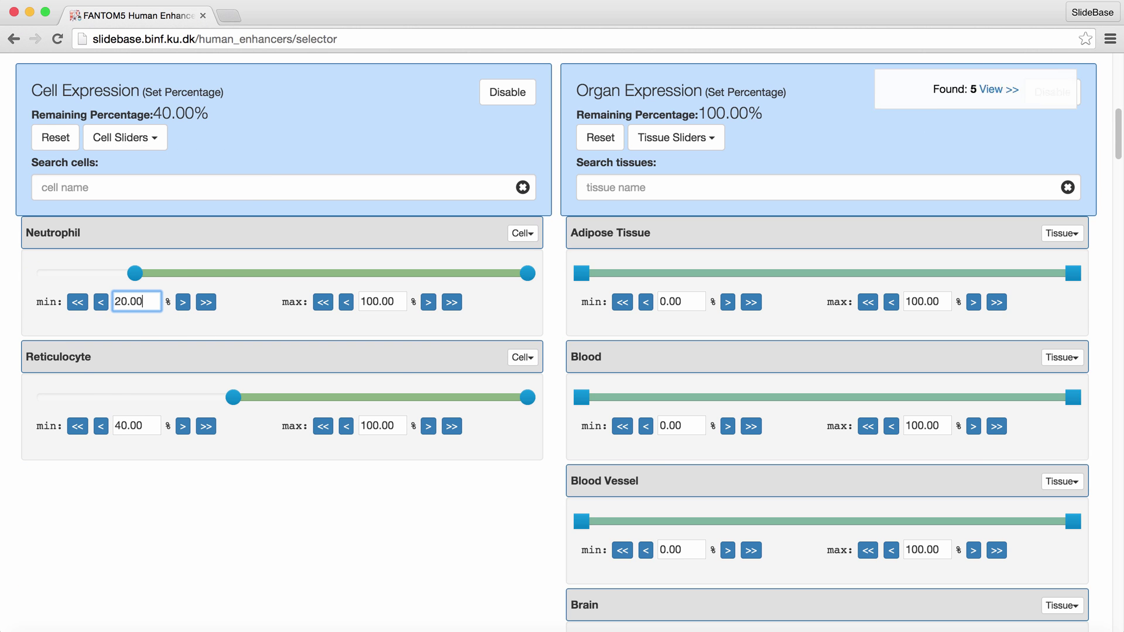
double_click(128, 426)
type("20")
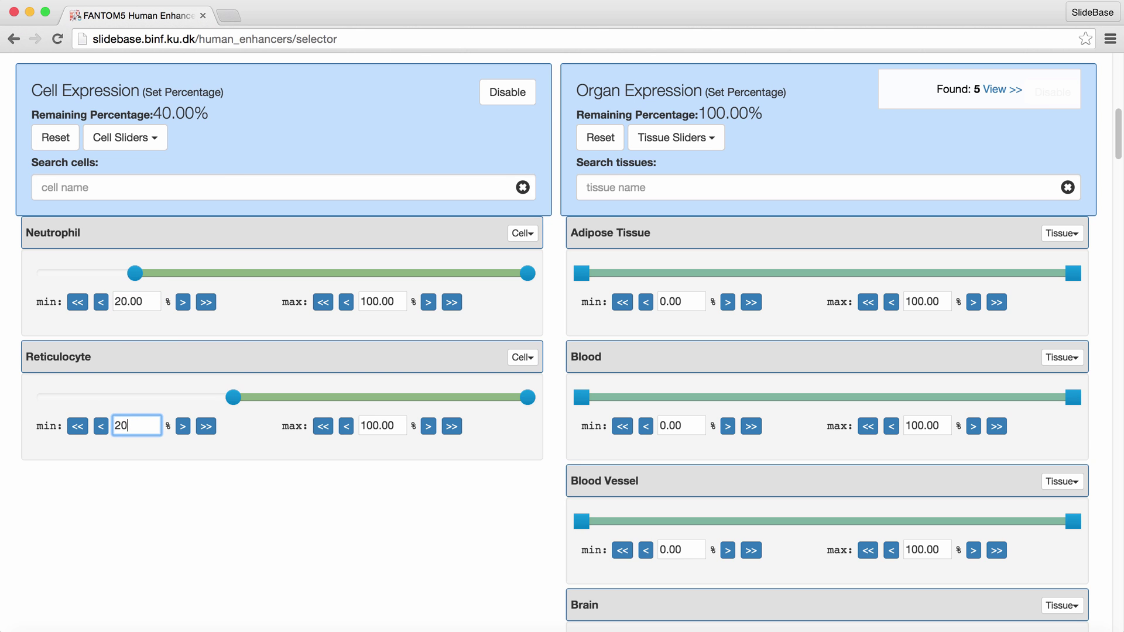
type(".00")
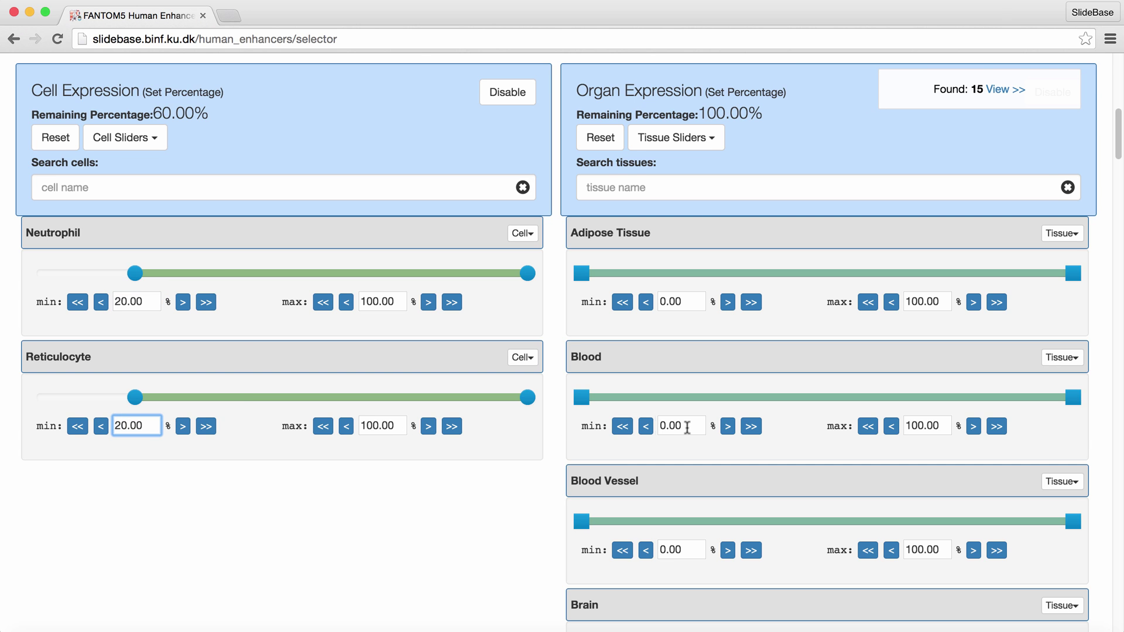
left_click_drag(687, 427, 660, 425)
type("80.00")
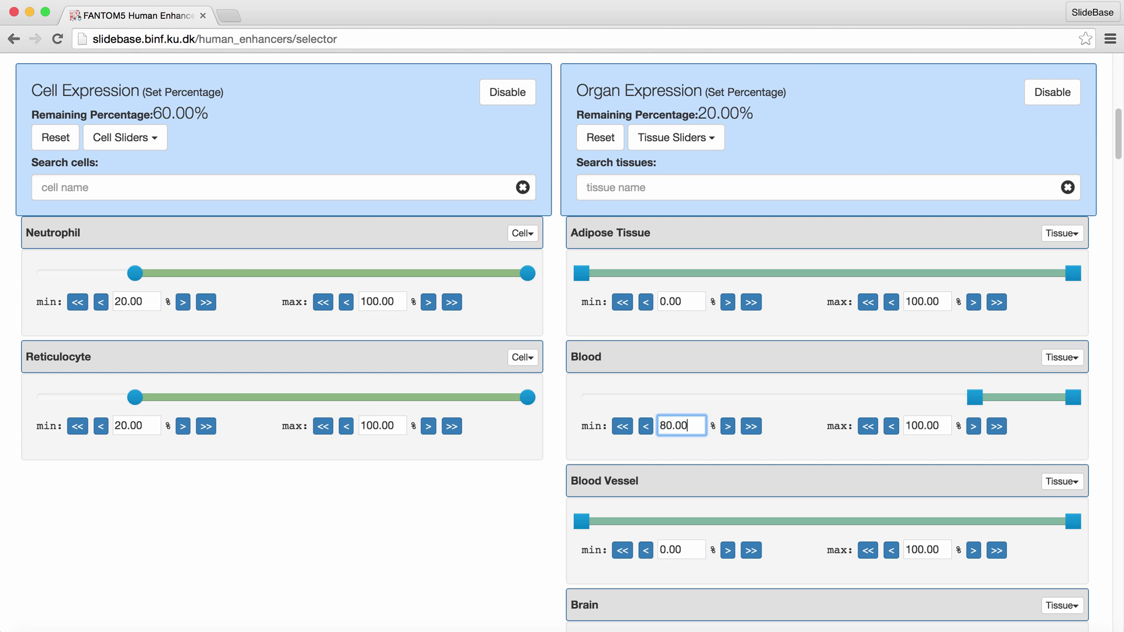
scroll(659, 426, "up", 7)
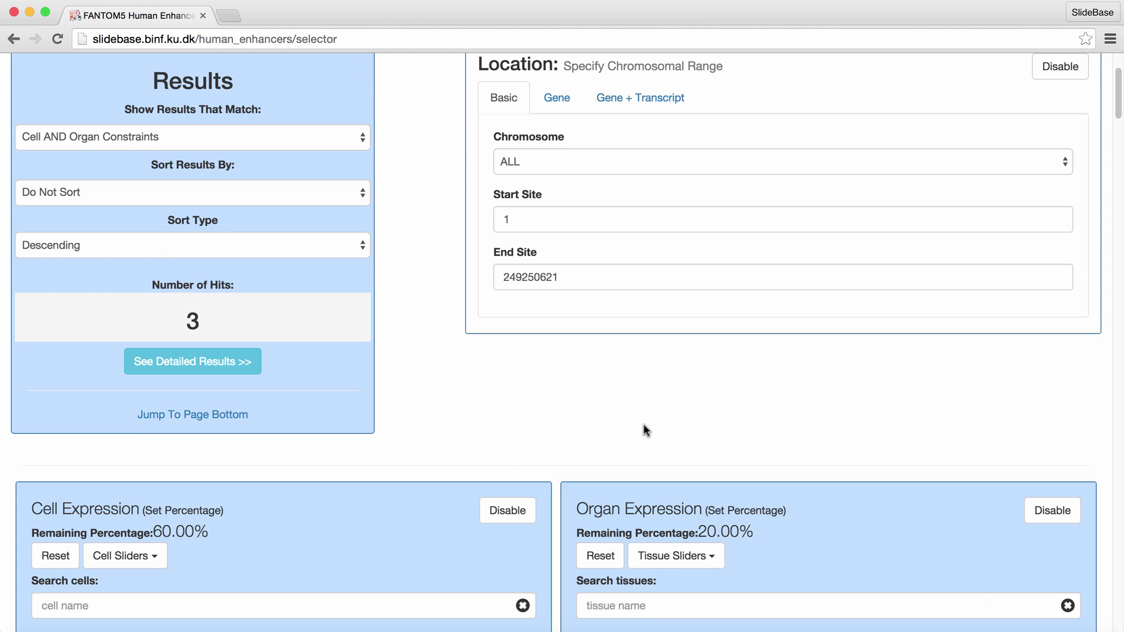
Open 'See Detailed Results >>' for the 3 selected enhancers
scroll(431, 272, "up", 3)
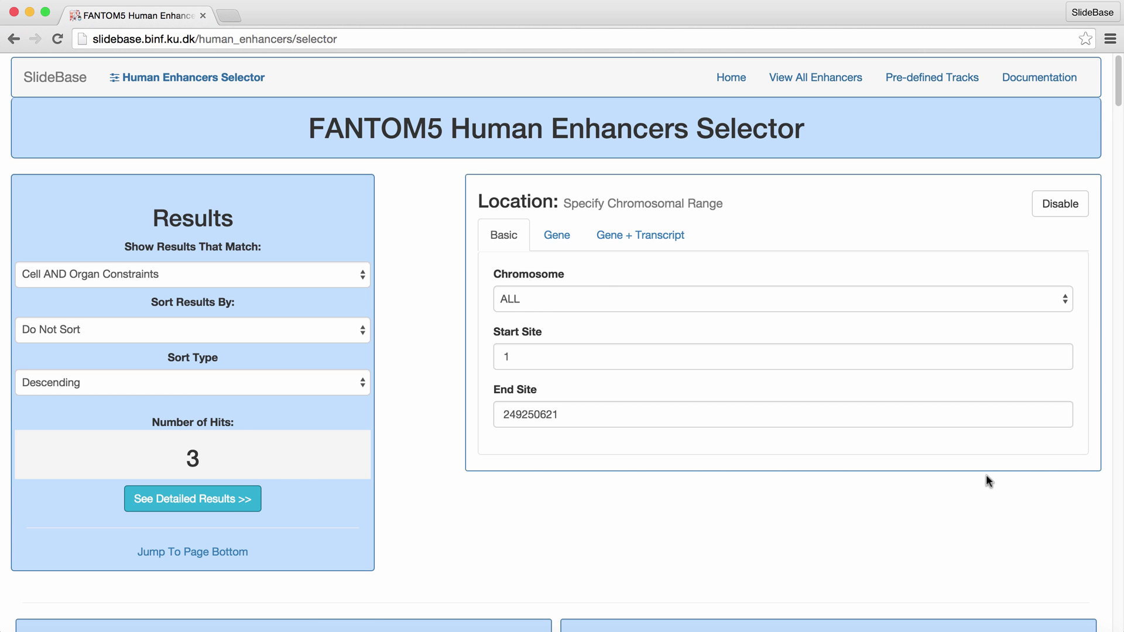
left_click(193, 501)
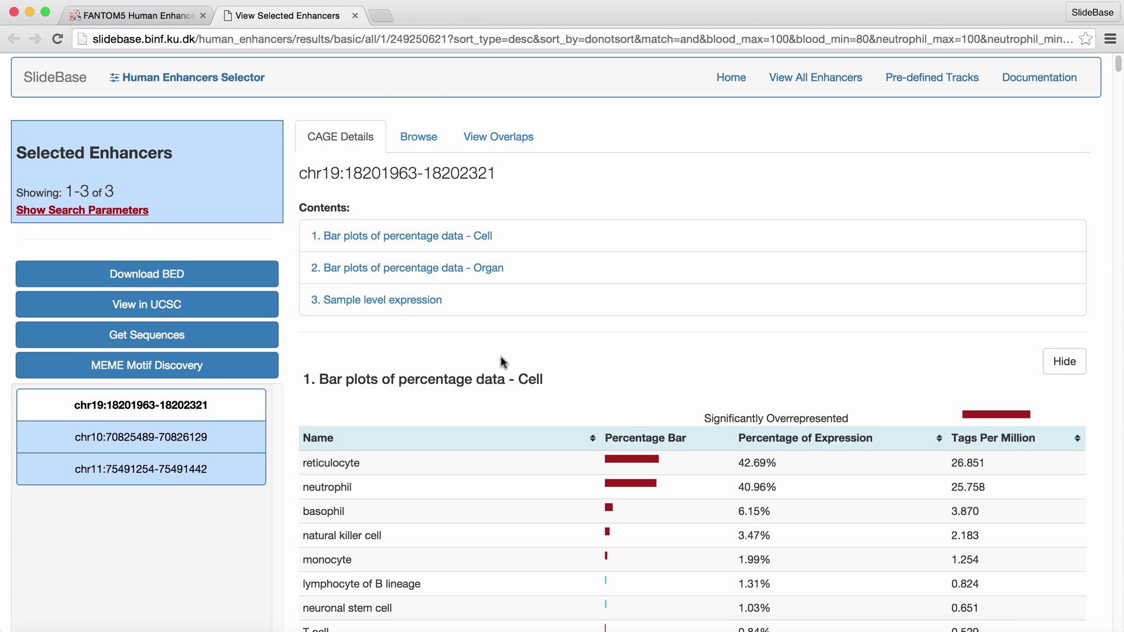
scroll(500, 355, "down", 3)
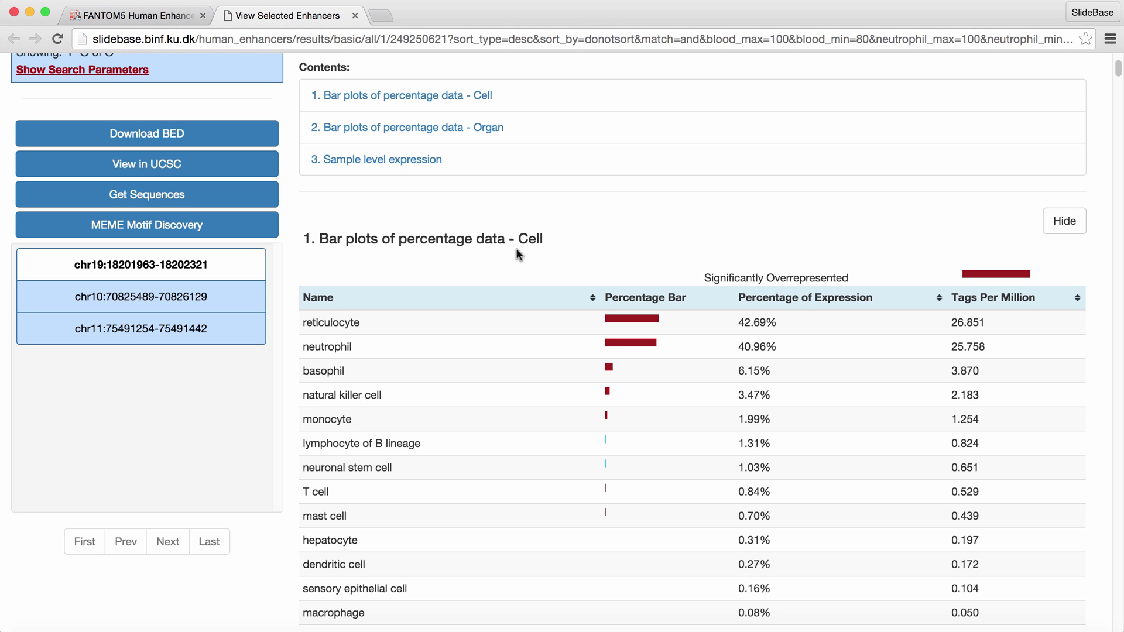
left_click(1060, 221)
scroll(615, 270, "down", 5)
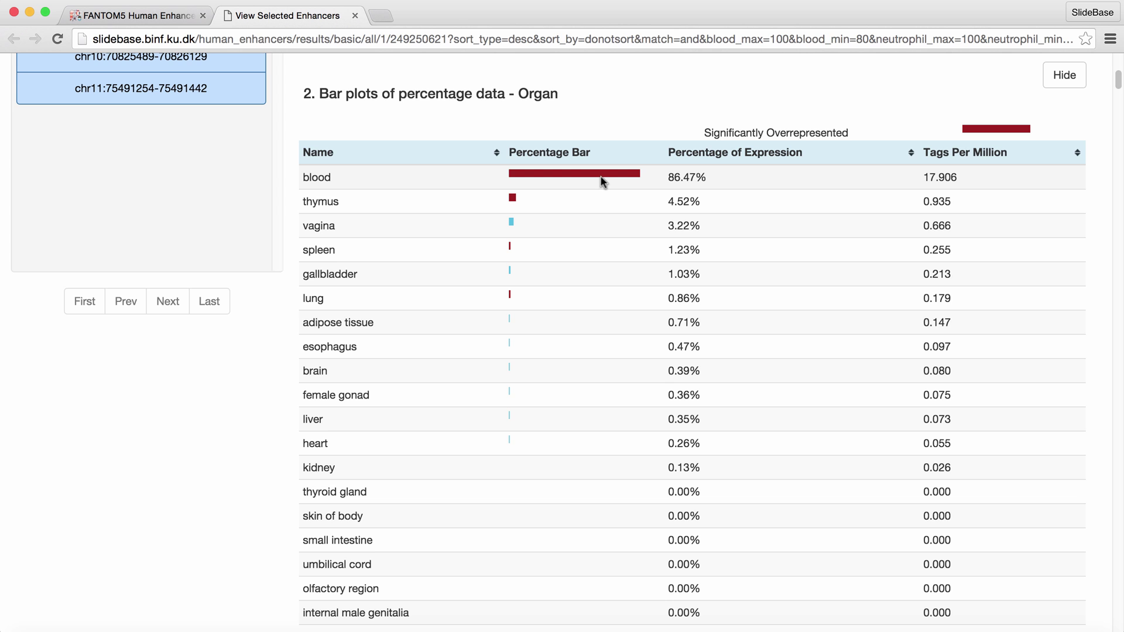
scroll(602, 182, "up", 8)
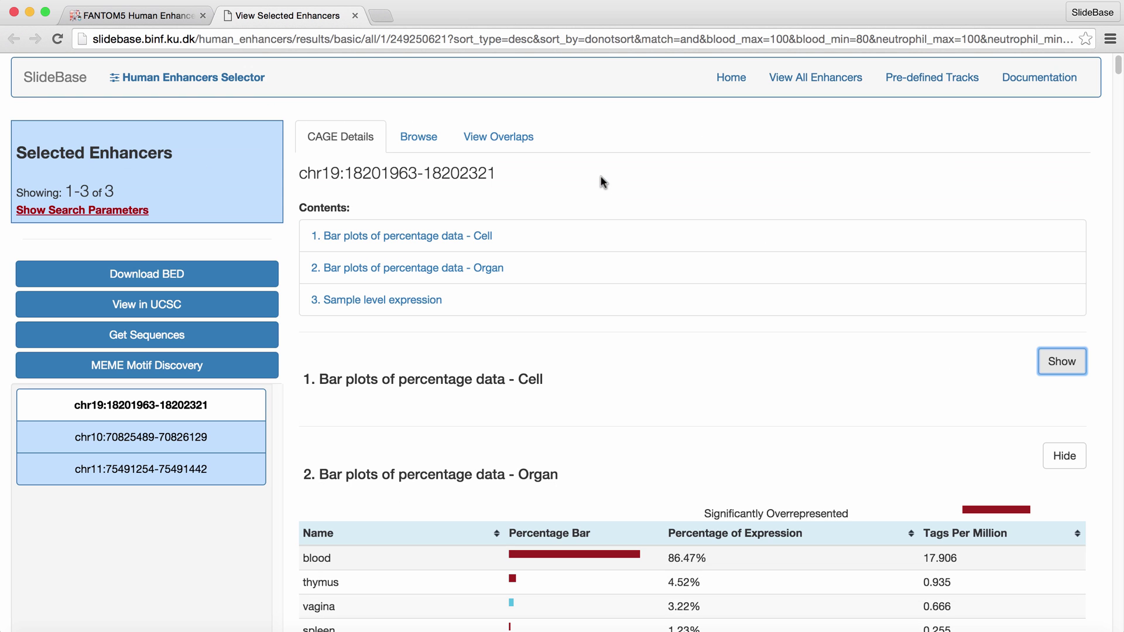
left_click(432, 137)
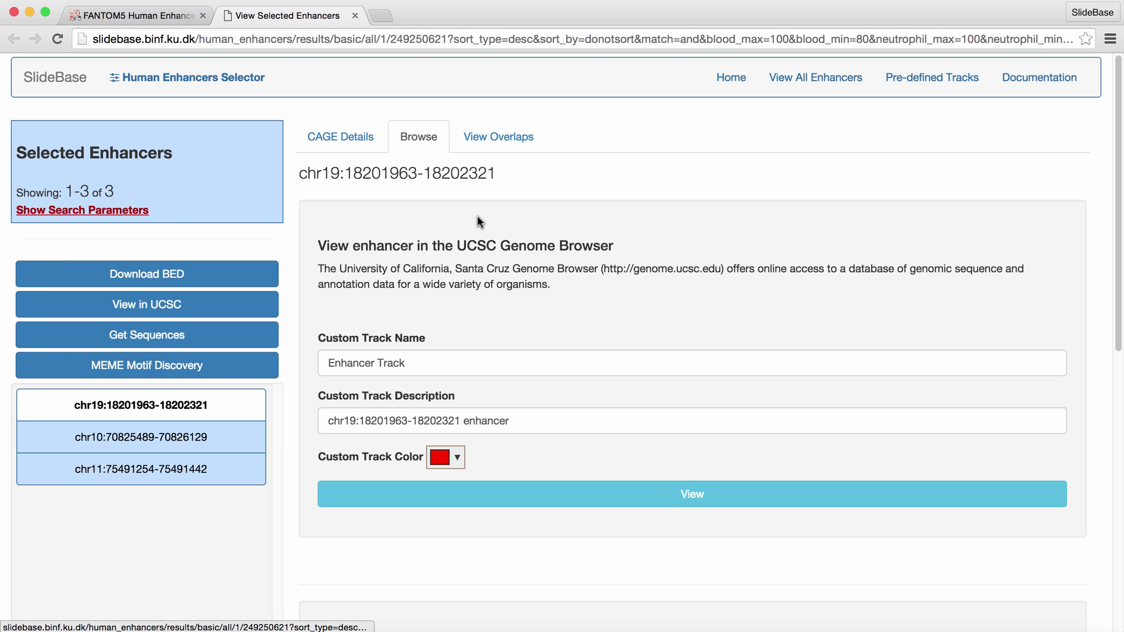
left_click(654, 490)
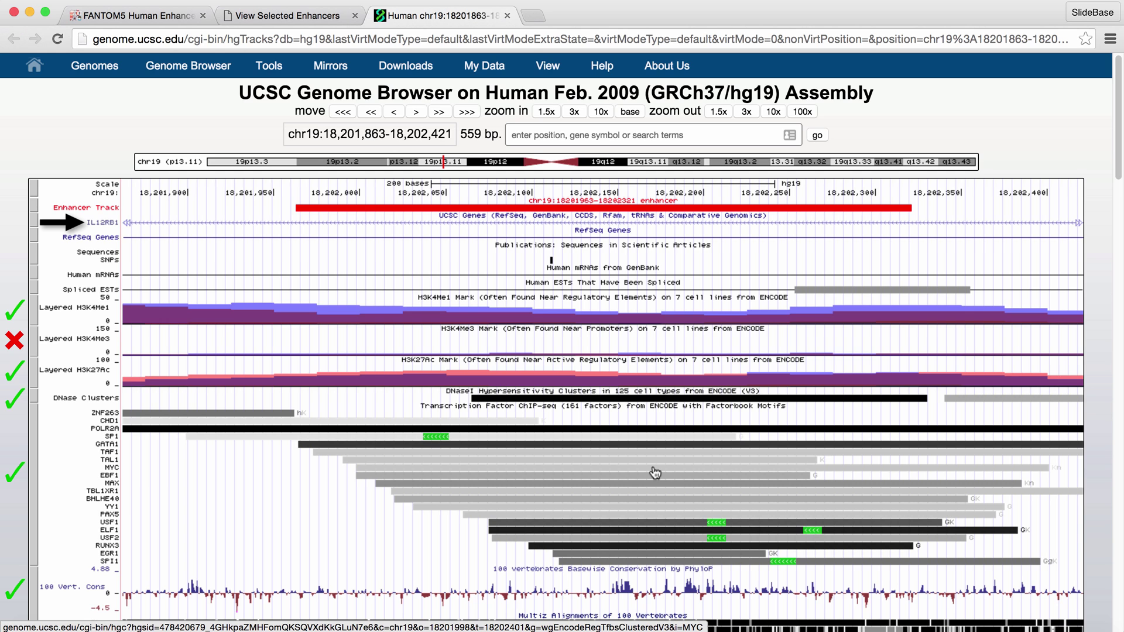
left_click(505, 12)
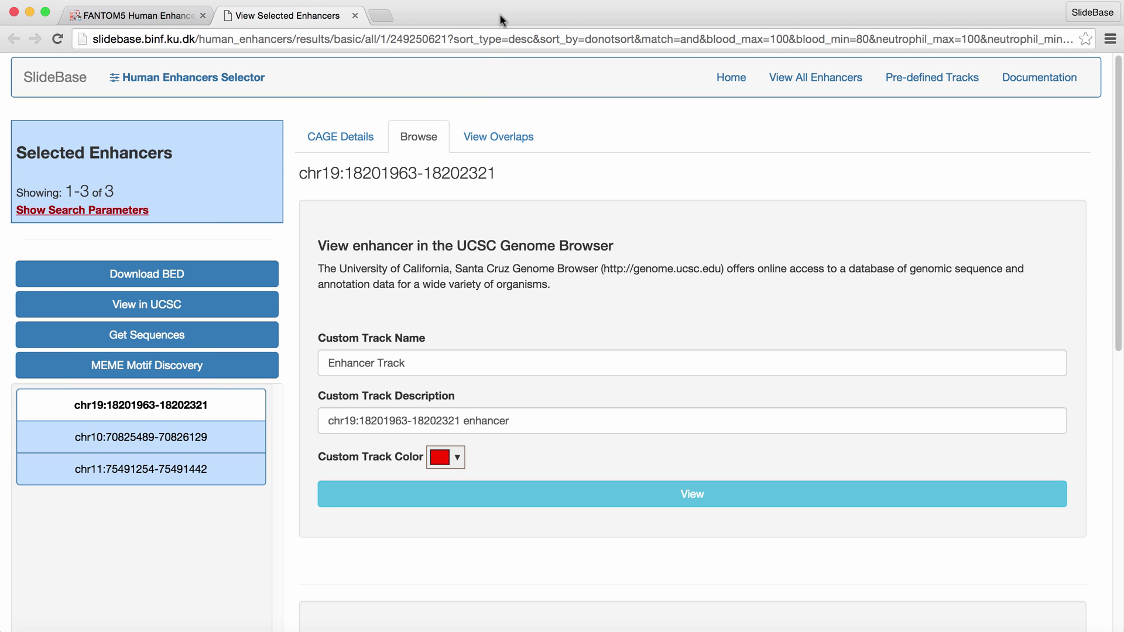
left_click(497, 136)
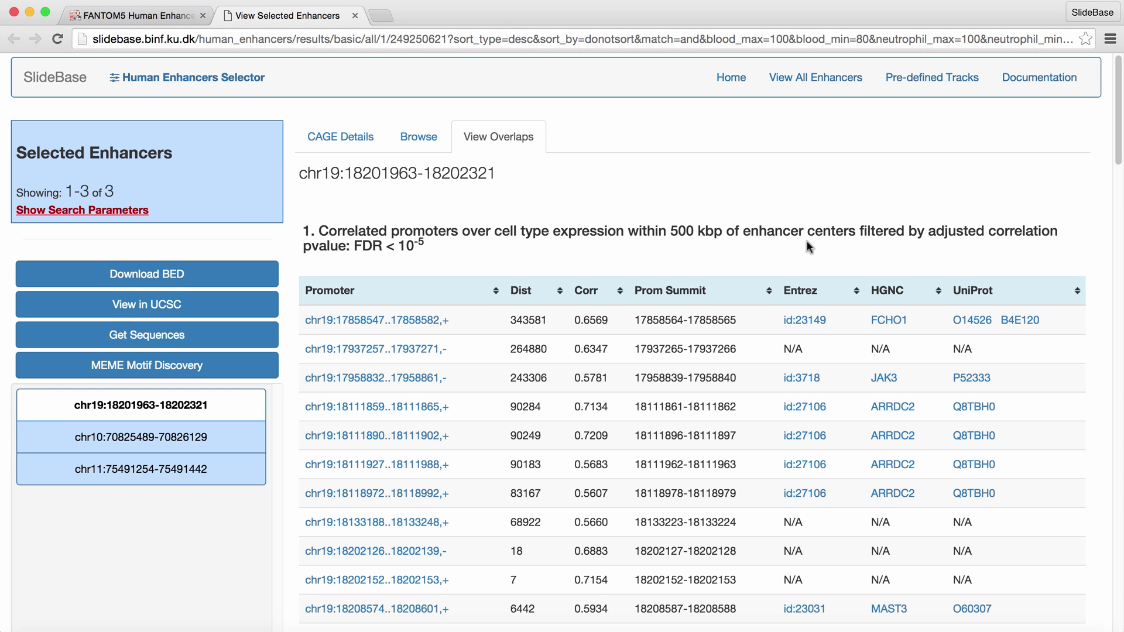
Scroll through the correlated promoters table down to the SNP Overlaps and back
scroll(807, 246, "down", 10)
scroll(806, 241, "down", 15)
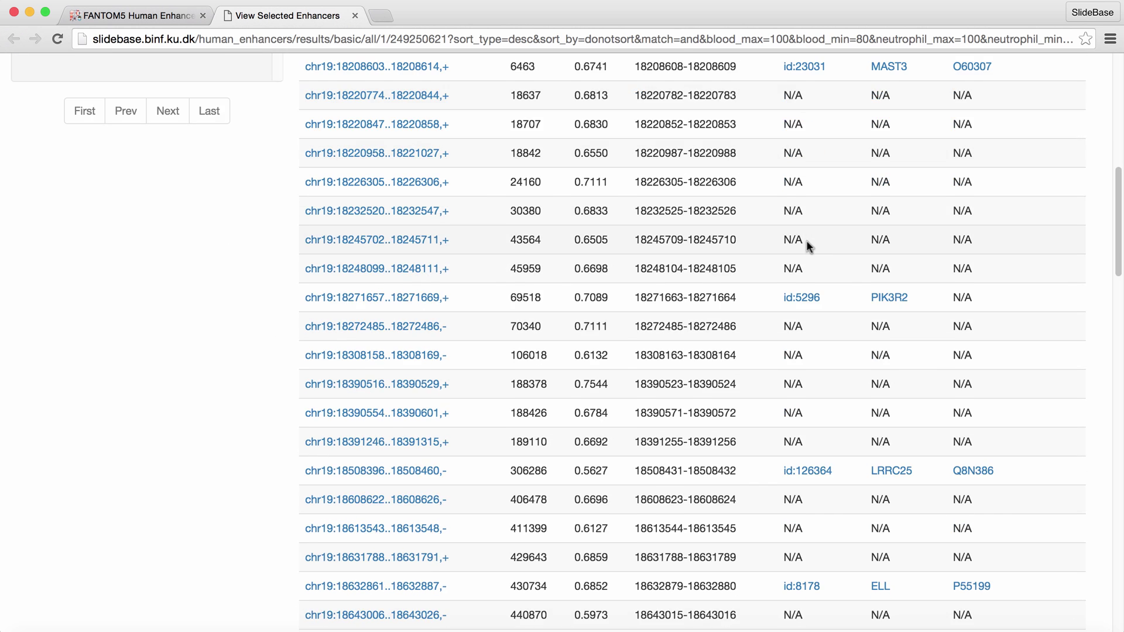
scroll(806, 245, "down", 3)
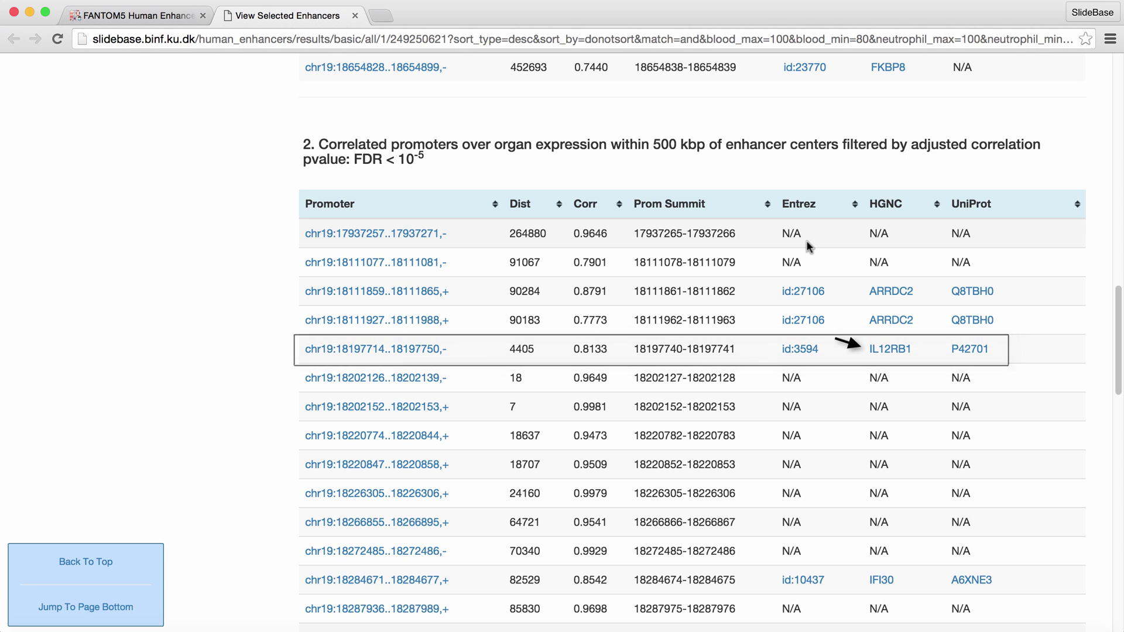
scroll(807, 241, "down", 1)
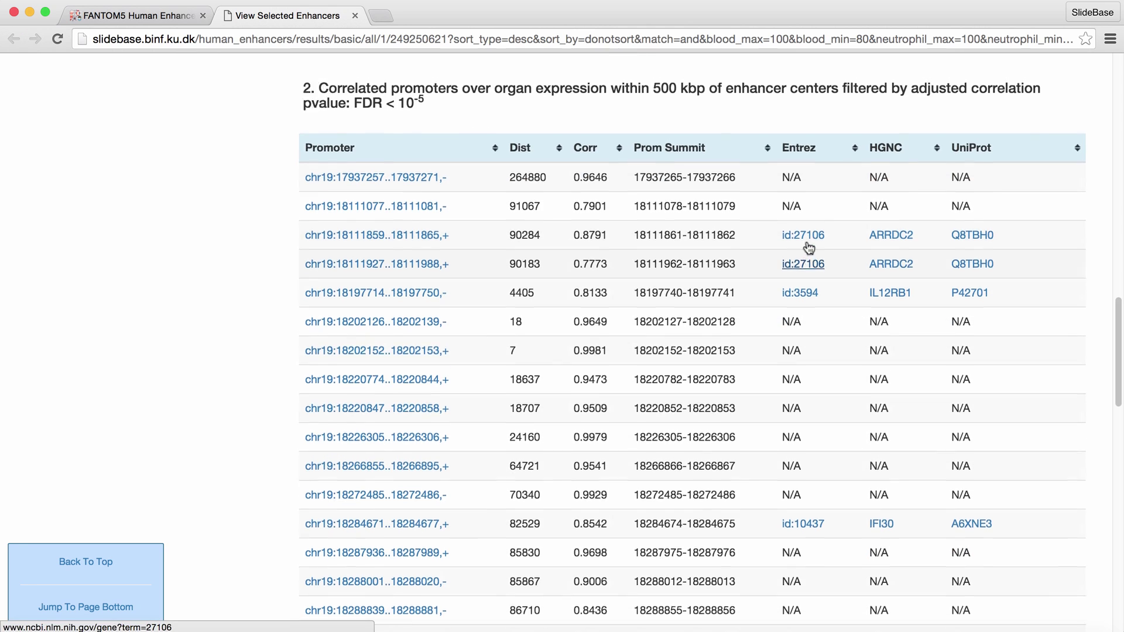
scroll(806, 240, "up", 10)
scroll(806, 240, "up", 6)
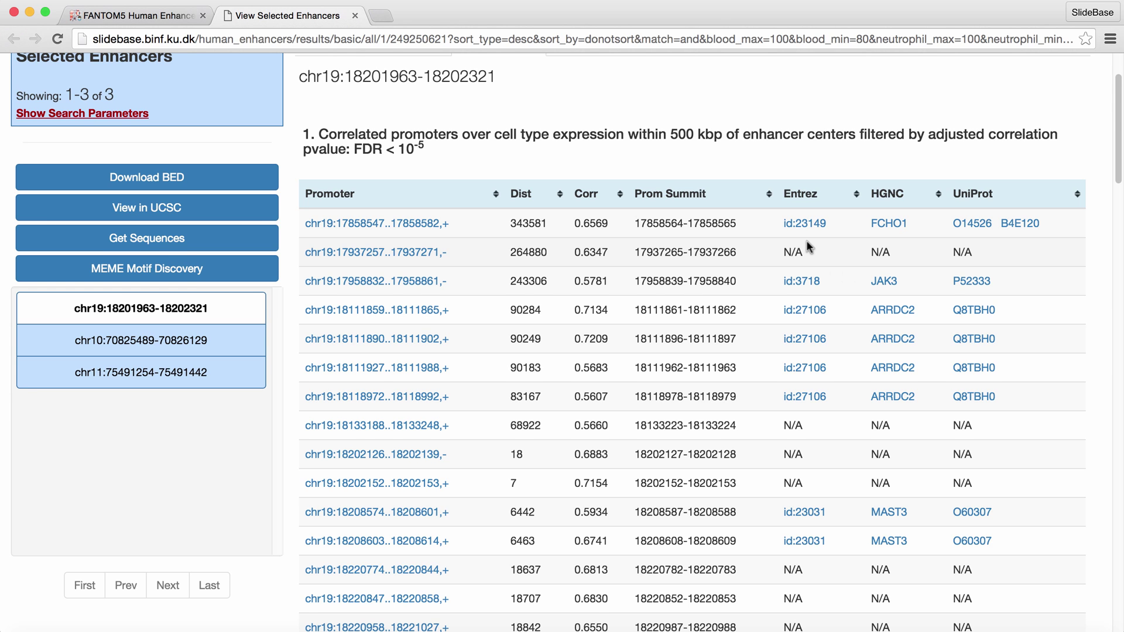
scroll(806, 240, "down", 15)
scroll(805, 240, "down", 15)
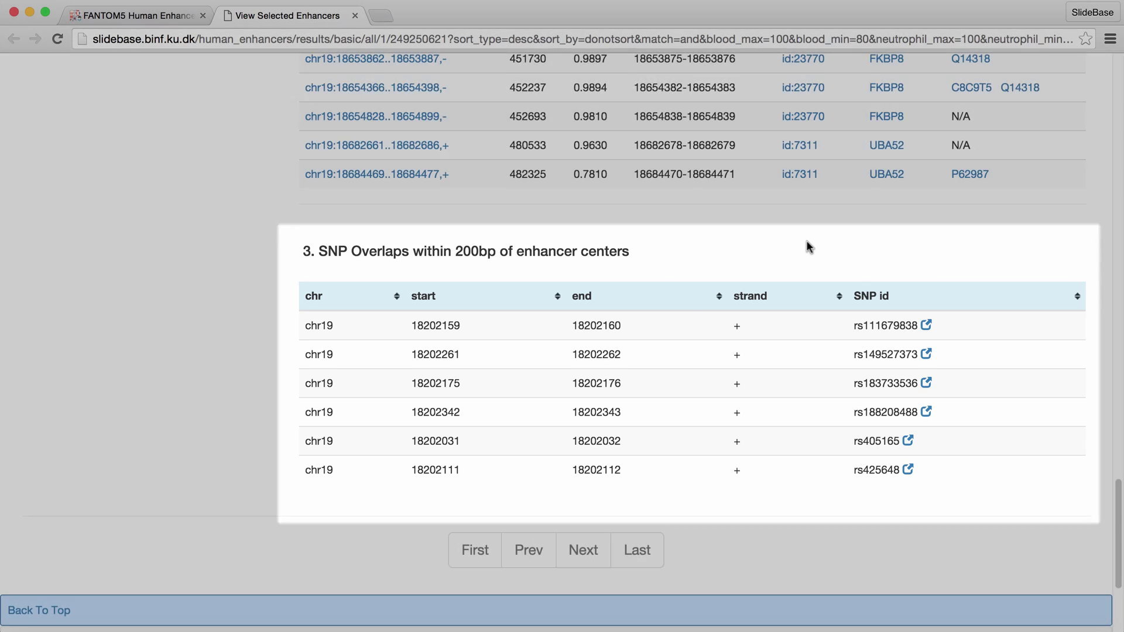
scroll(806, 245, "up", 15)
scroll(808, 247, "down", 5)
scroll(809, 247, "up", 10)
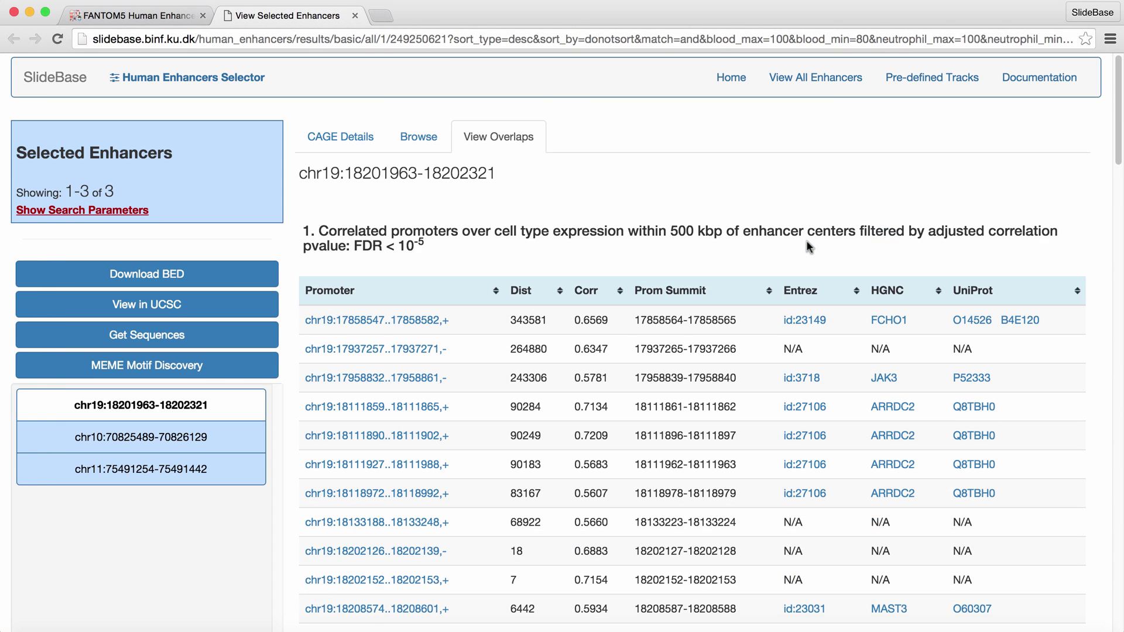
Return to the Browse view showing the Enhancer Track custom-track form
left_click(432, 142)
scroll(469, 194, "down", 10)
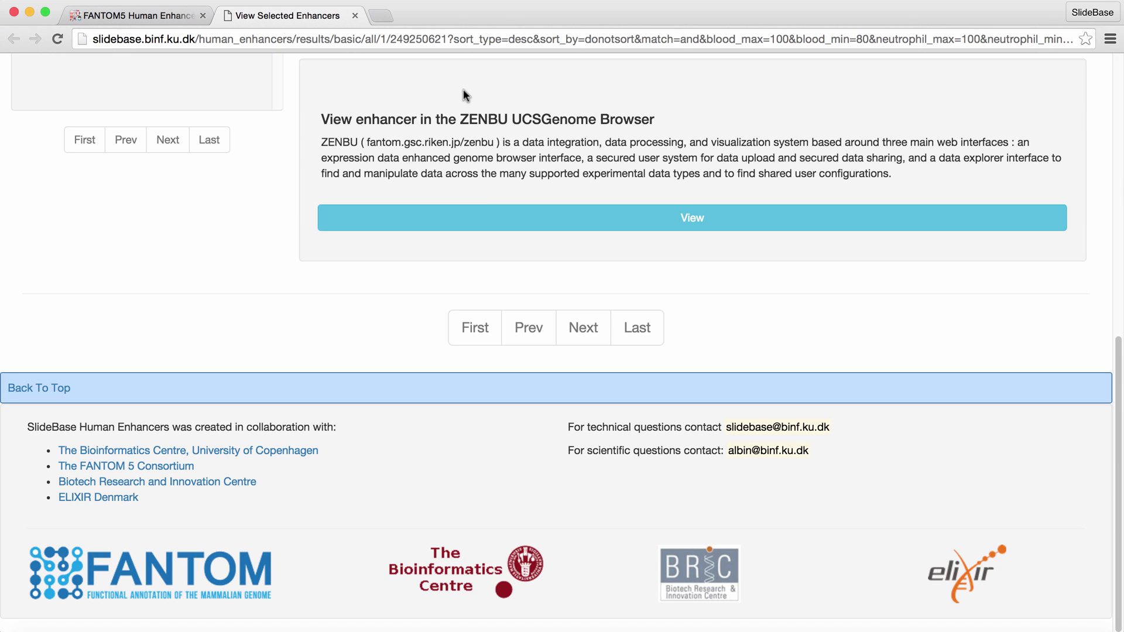
scroll(462, 89, "up", 10)
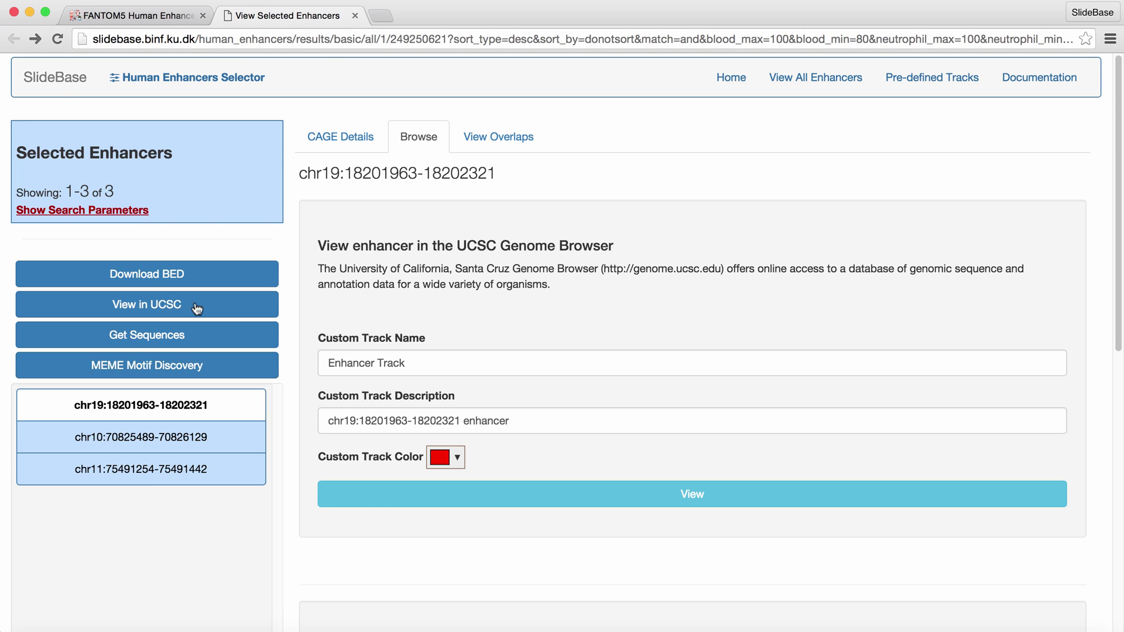
Open the Human Promoters Selector and filter the location by gene NEUROD1, leaving 20 hits
left_click(80, 80)
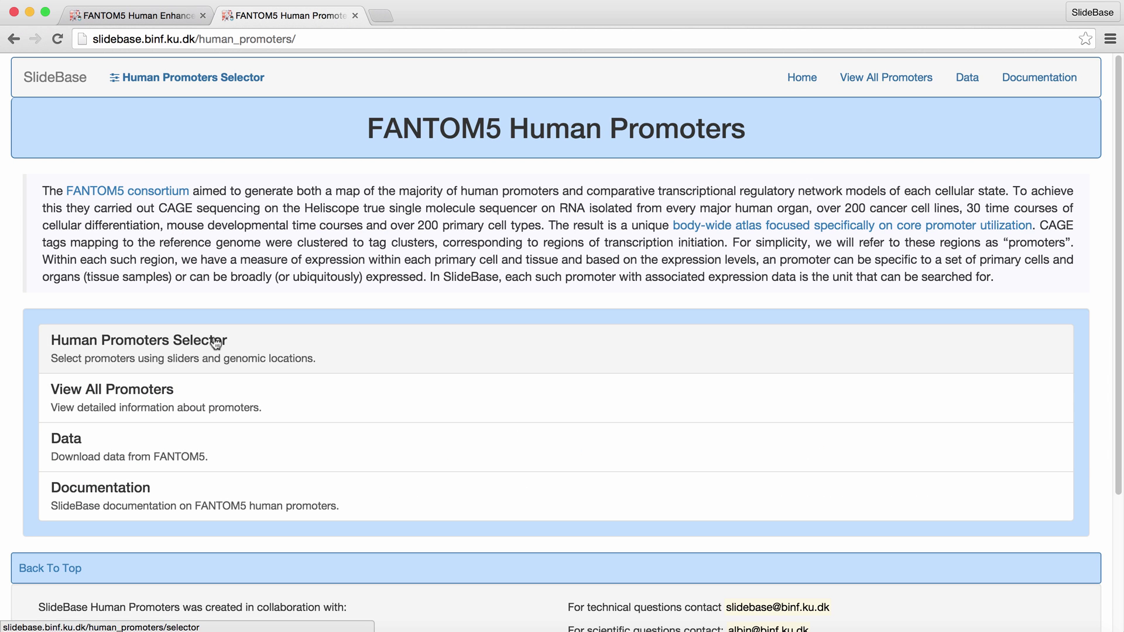
left_click(243, 343)
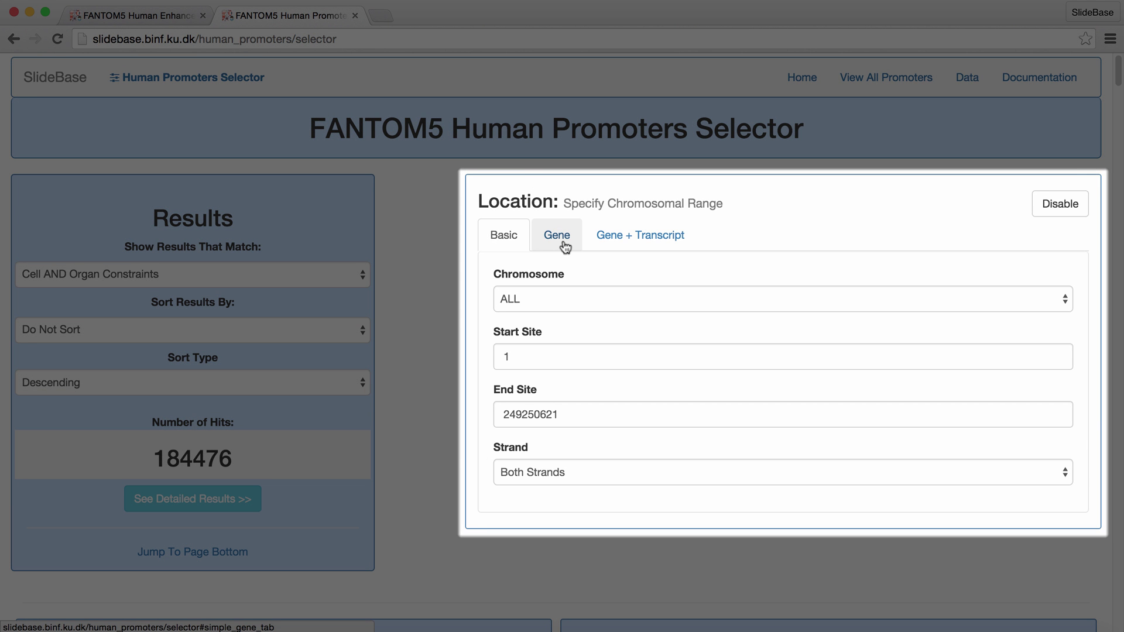
left_click(557, 236)
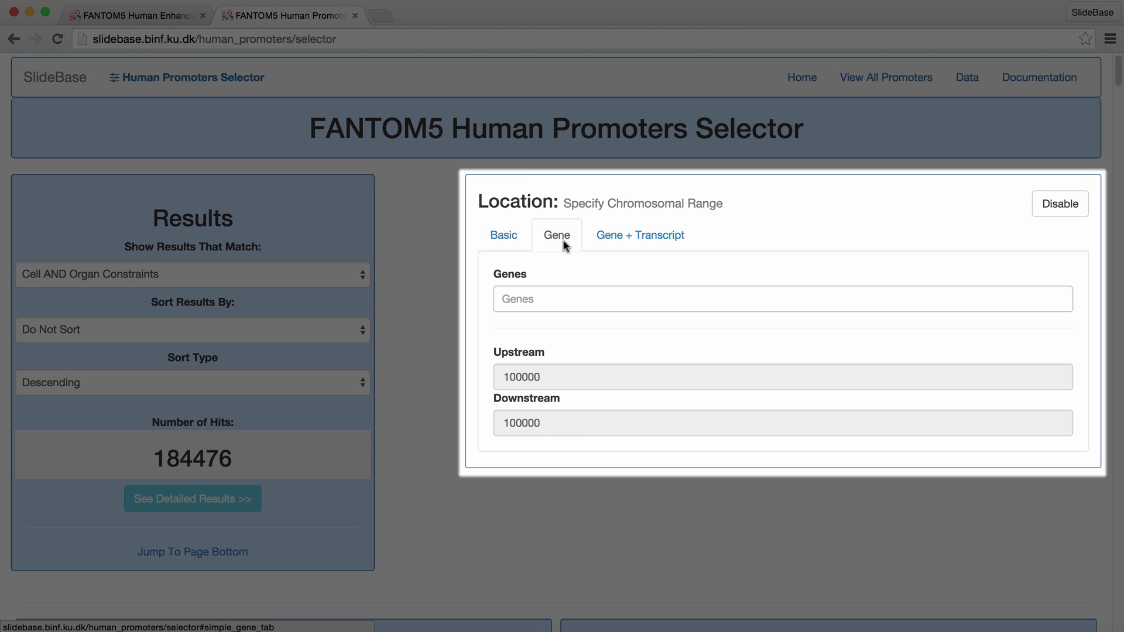
left_click(525, 294)
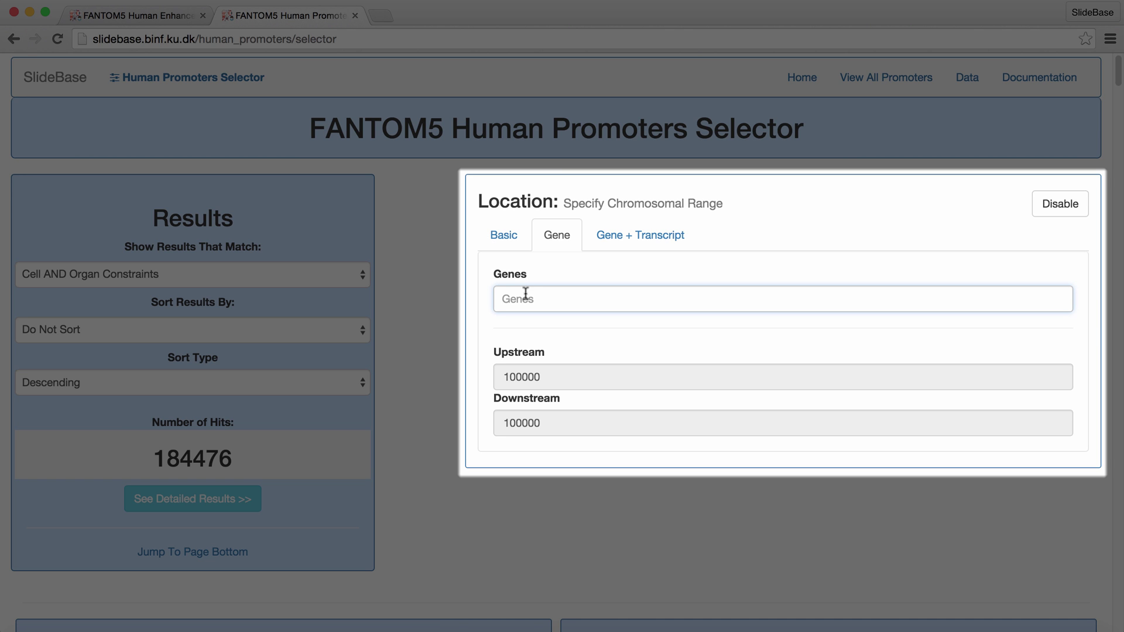
type("neurod1")
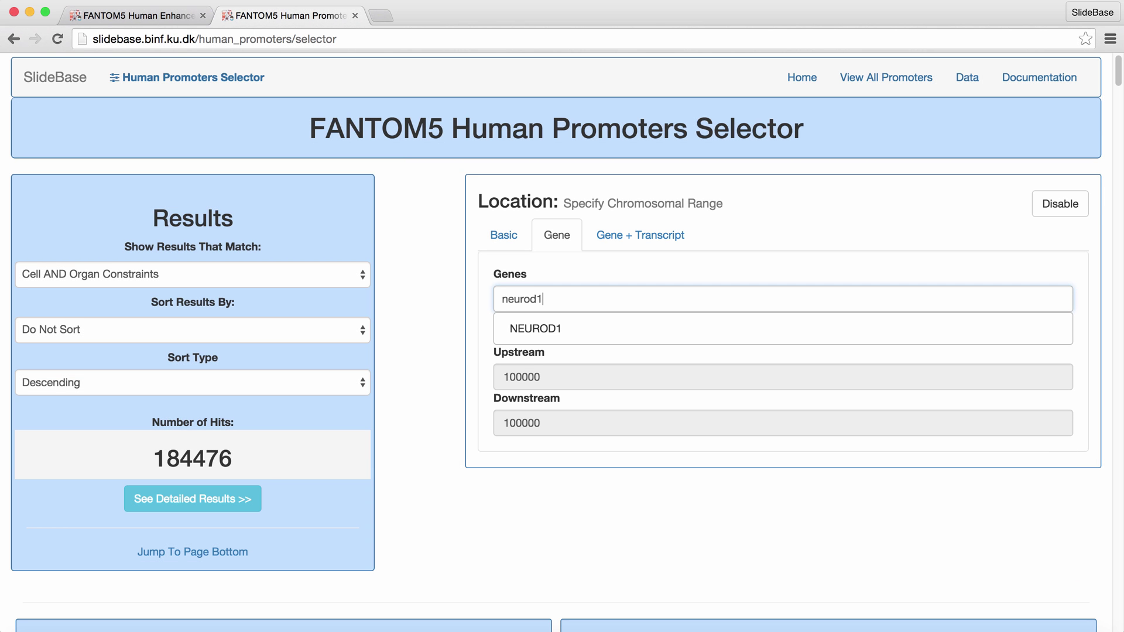
key("Down")
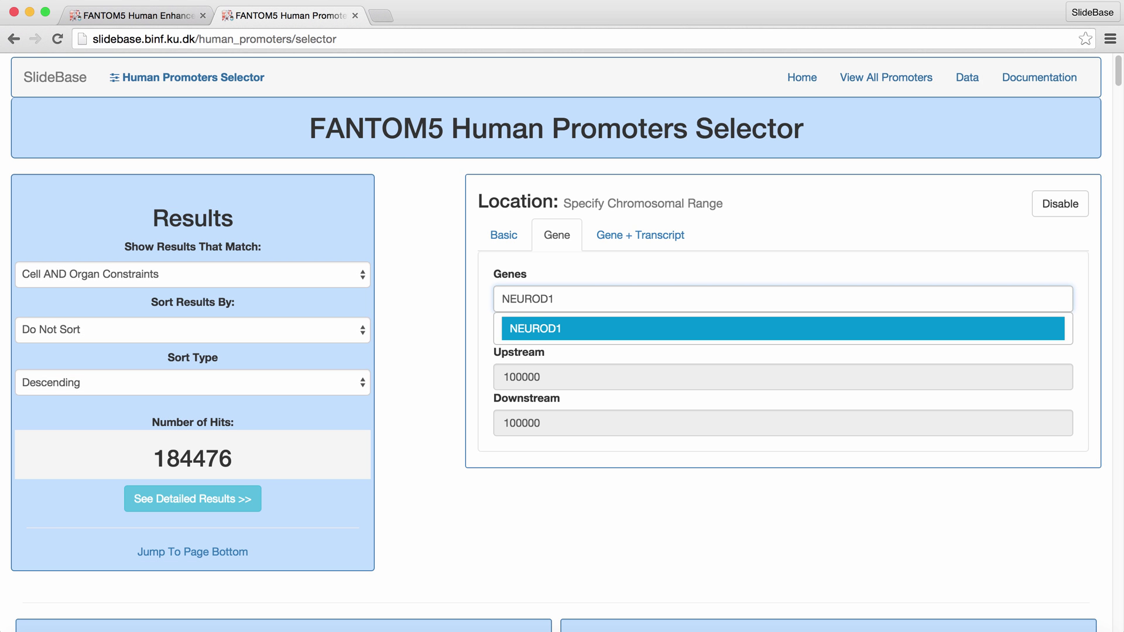
key("Return")
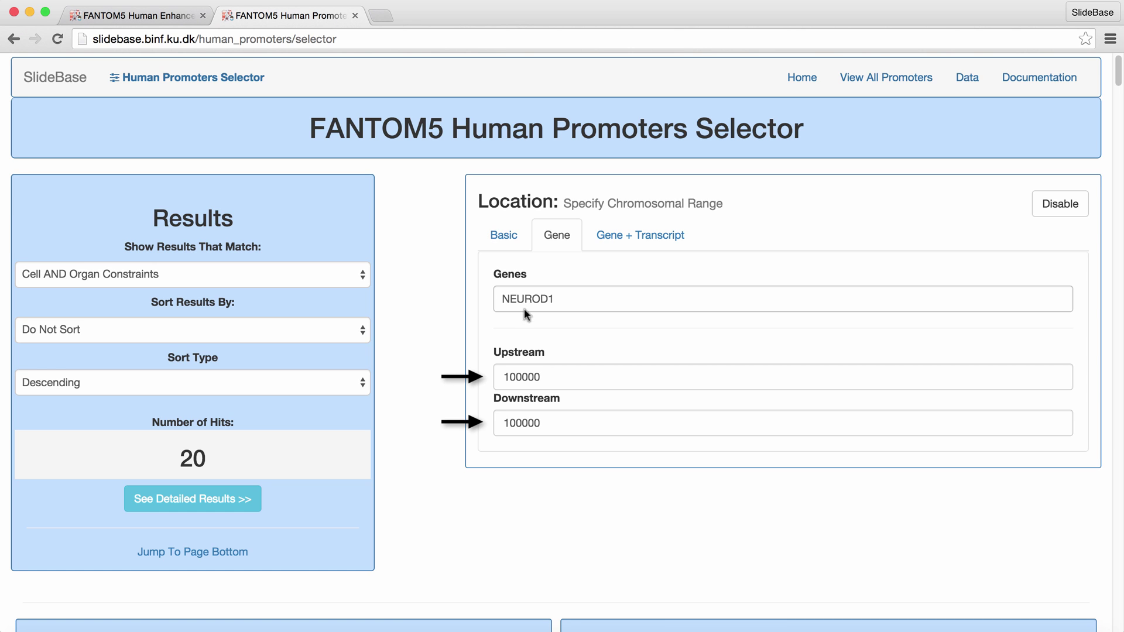
Set the NEUROD1 search window to 1000 upstream and 0 downstream
left_click_drag(556, 376, 484, 376)
type("10")
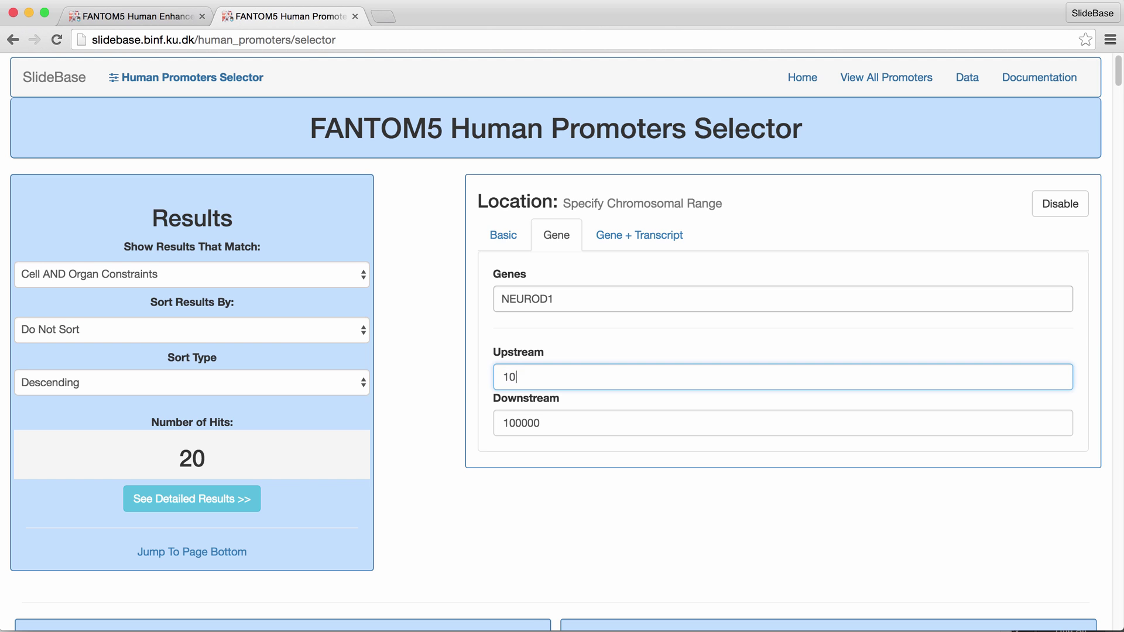
type("00")
key("Tab")
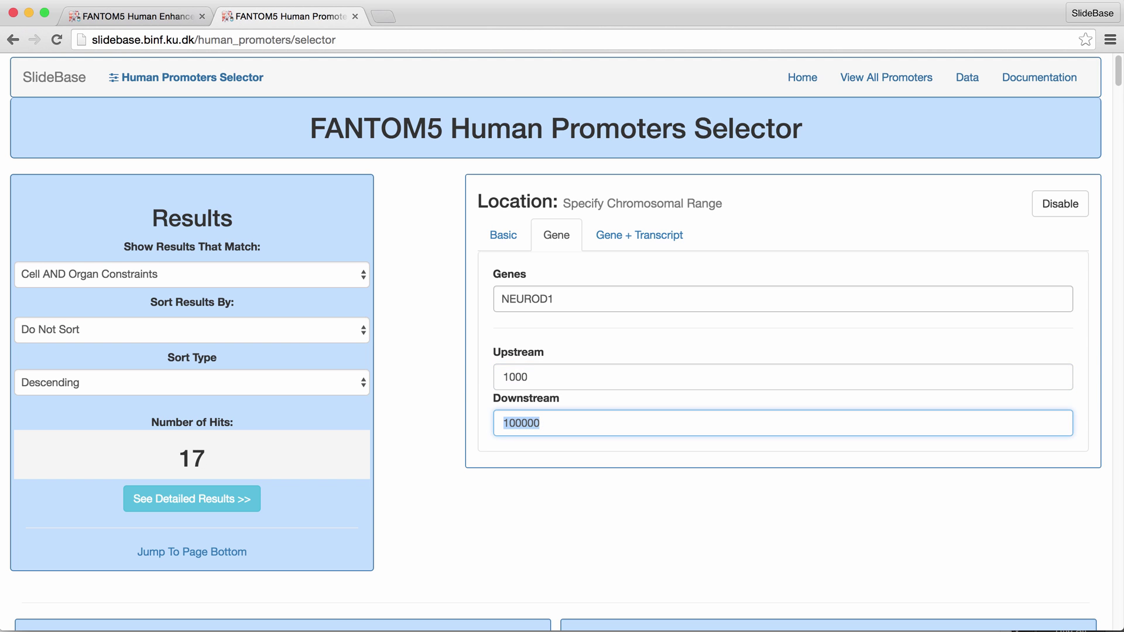
type("1000")
key("BackSpace")
key("BackSpace")
key("BackSpace")
key("BackSpace")
type("0")
Cap Neuron expression at a 90% maximum, leaving 9 hits
scroll(376, 408, "down", 5)
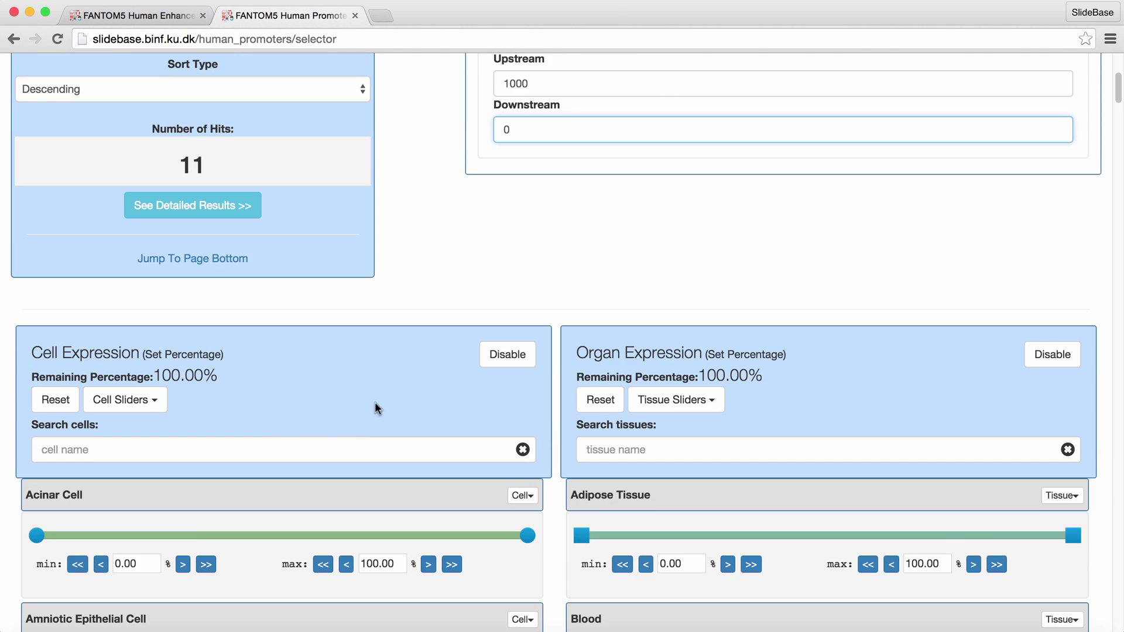
left_click(273, 447)
type("ne")
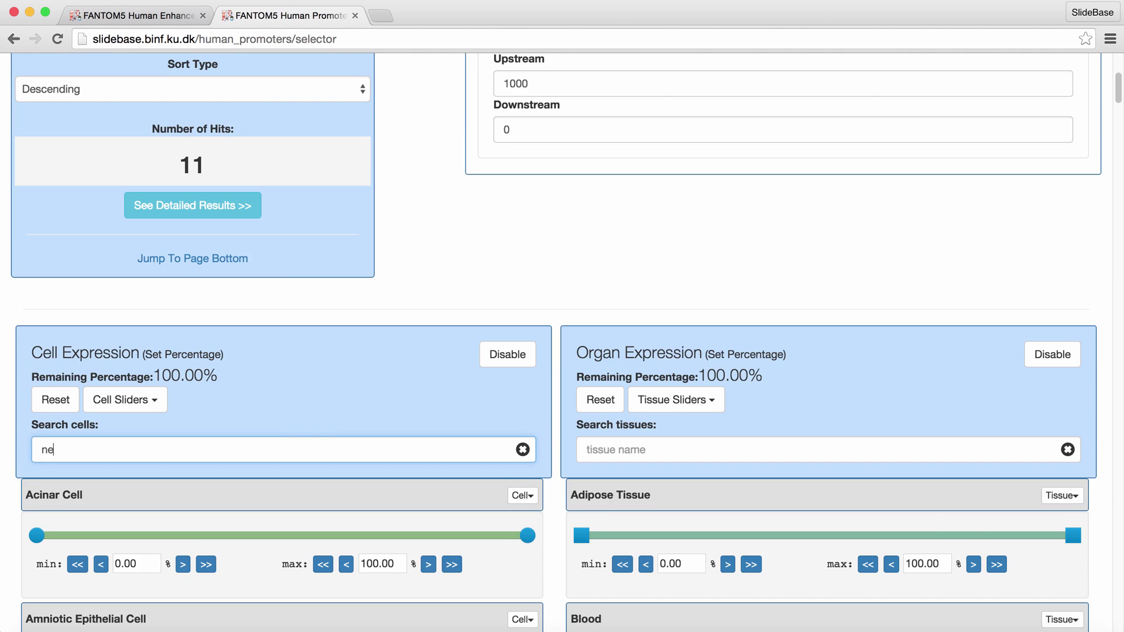
type("uron")
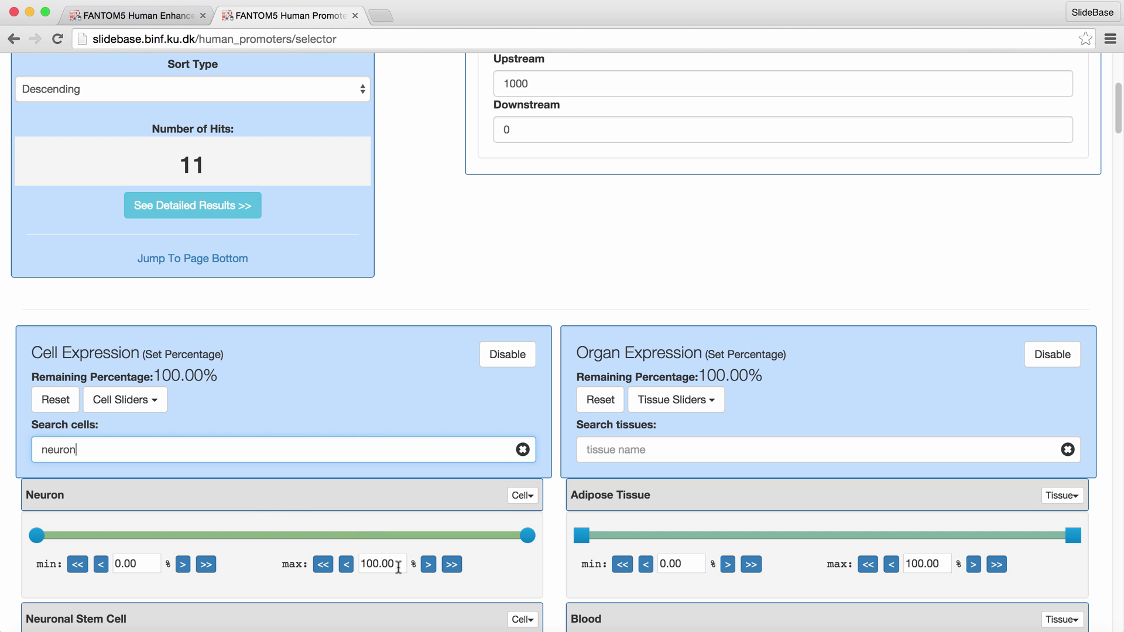
left_click(361, 563)
type("90")
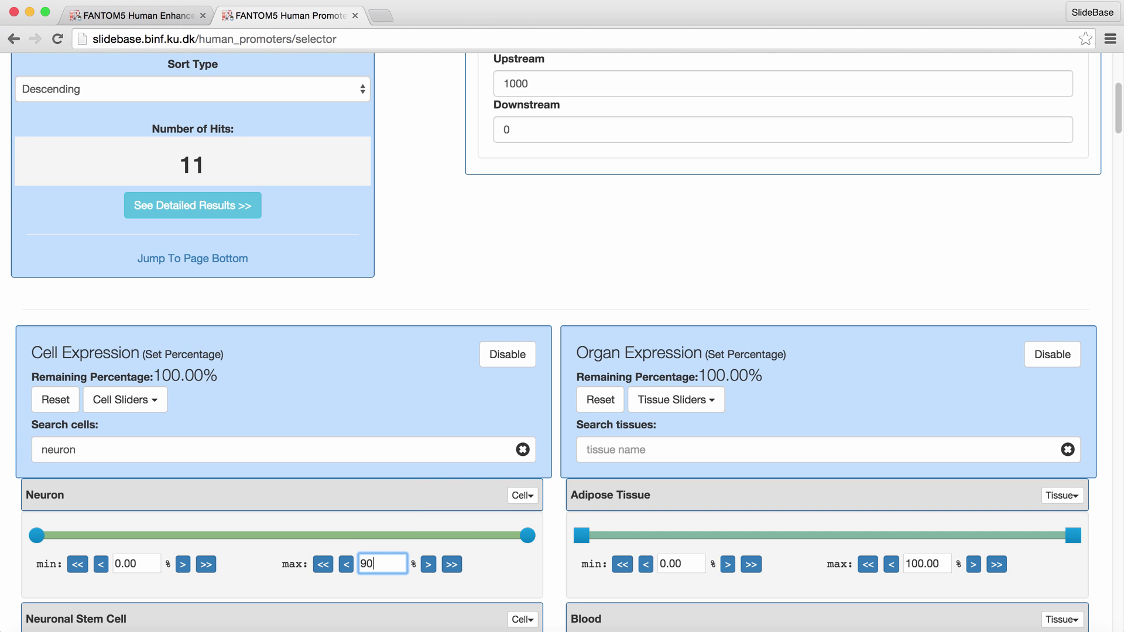
key("Return")
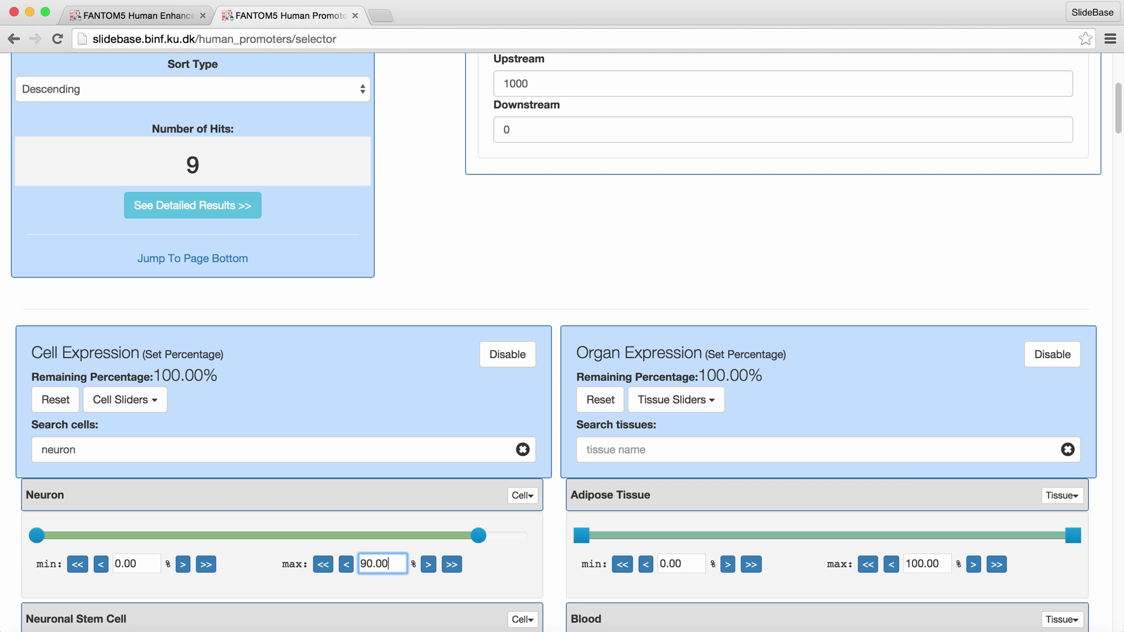
scroll(351, 565, "up", 3)
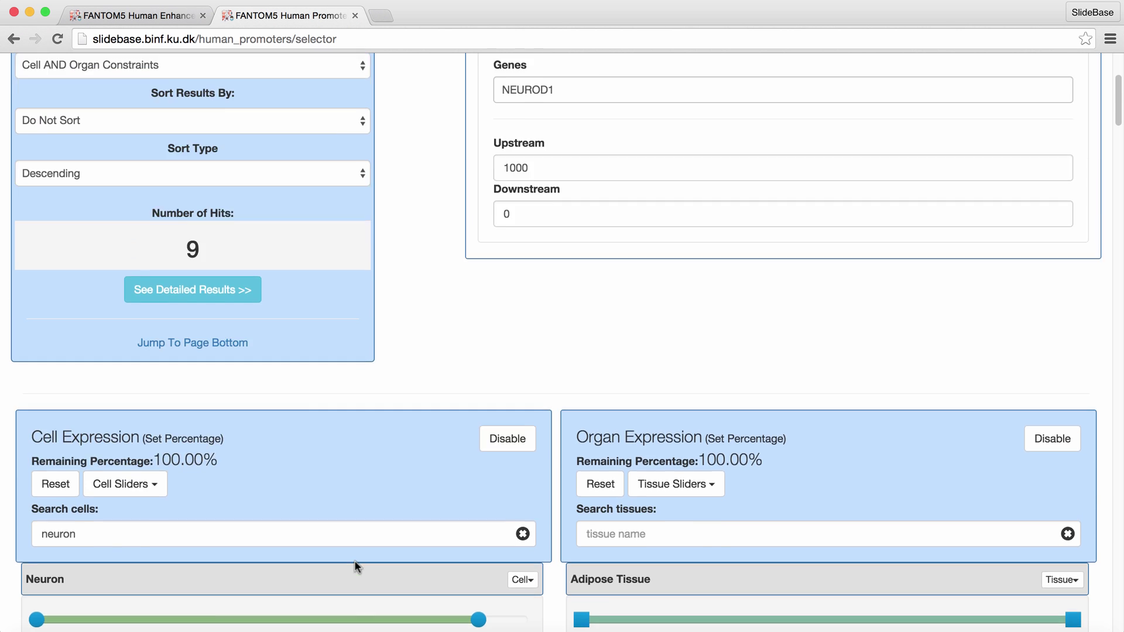
Sort the NEUROD1 promoter hits by Neuronal Stem Cell and list the 9 promoters in detail
left_click(308, 177)
type("neuron")
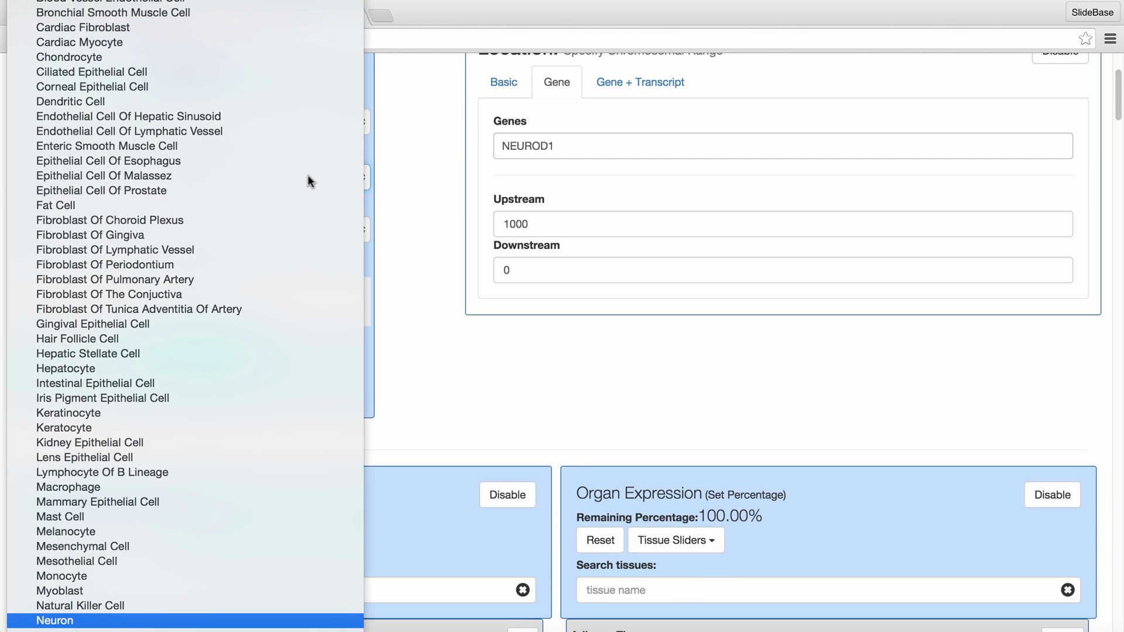
key("Down")
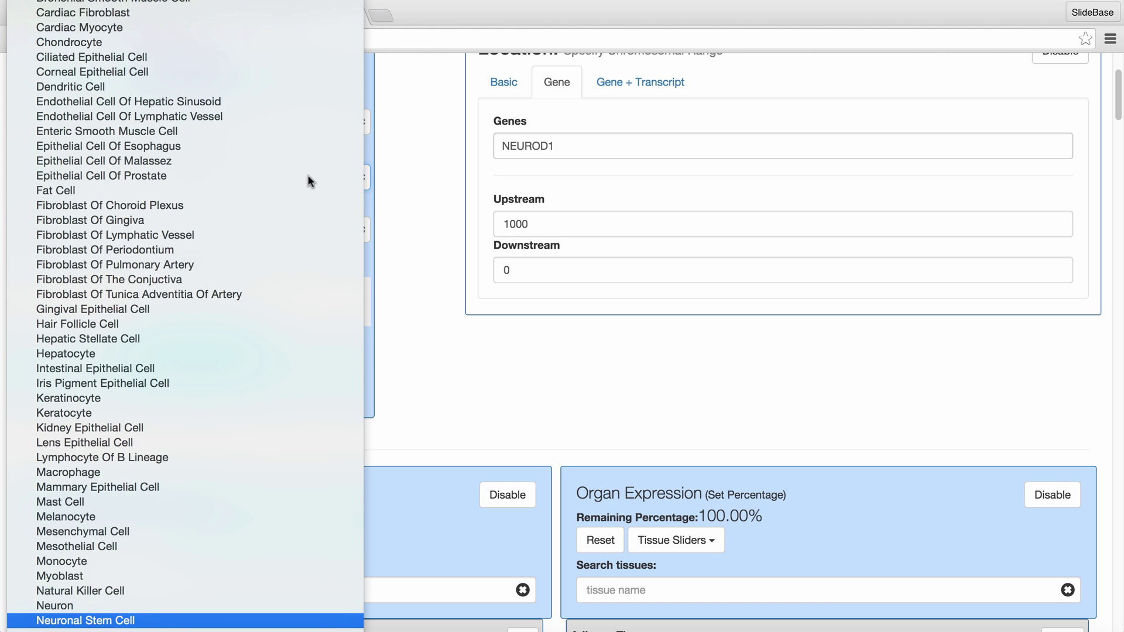
key("Return")
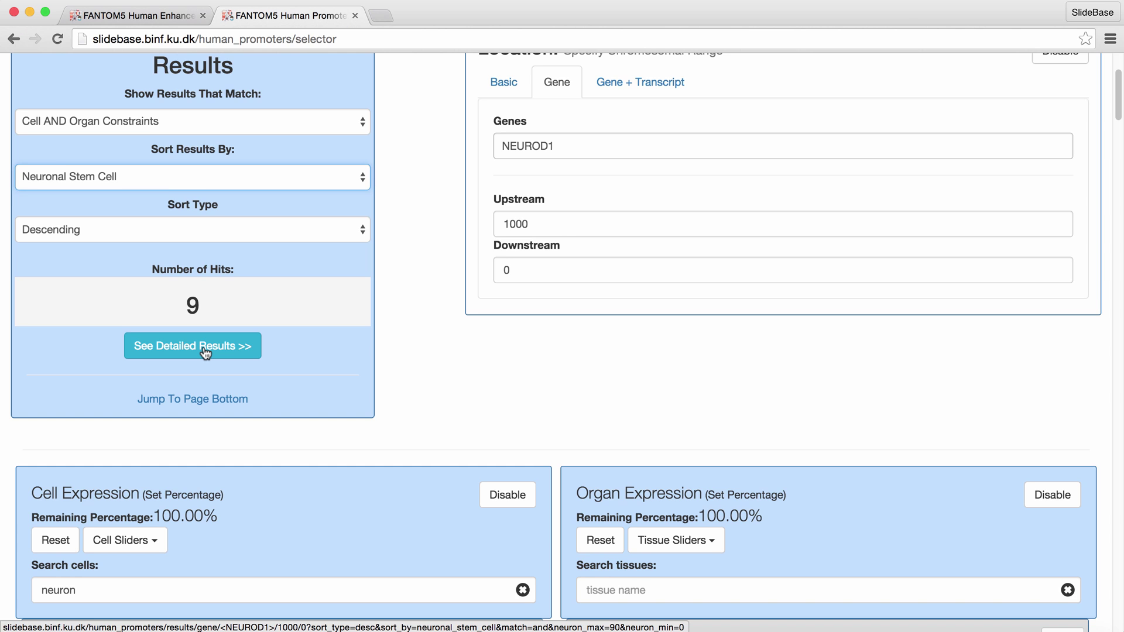
left_click(204, 350)
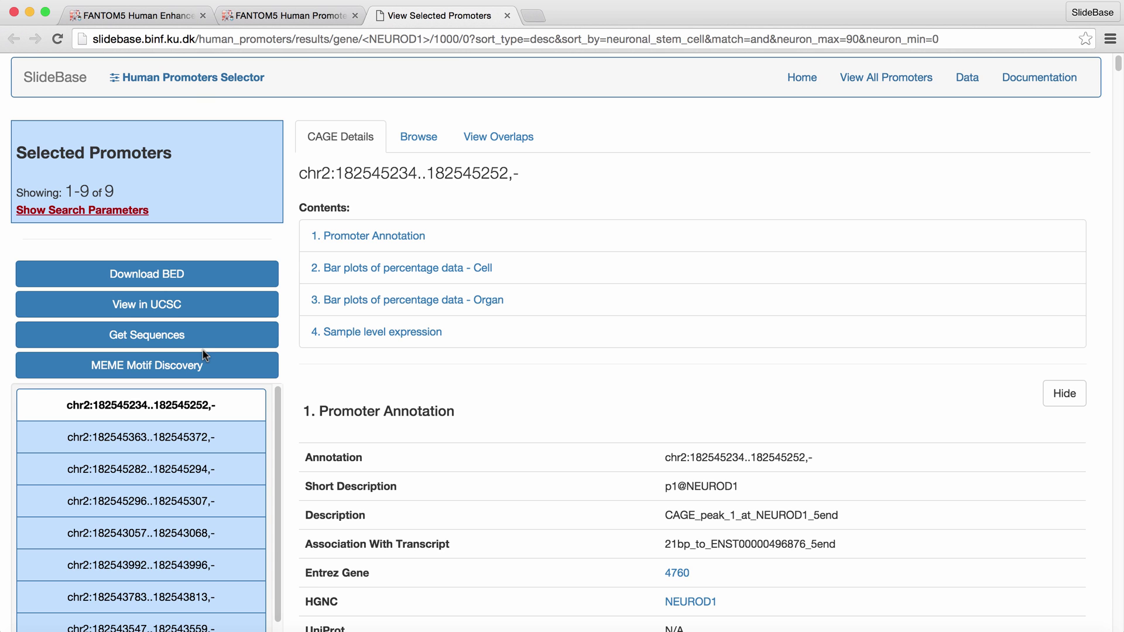
Show the p1@NEUROD1 promoter annotation with the Cell bar plots hidden
left_click(350, 236)
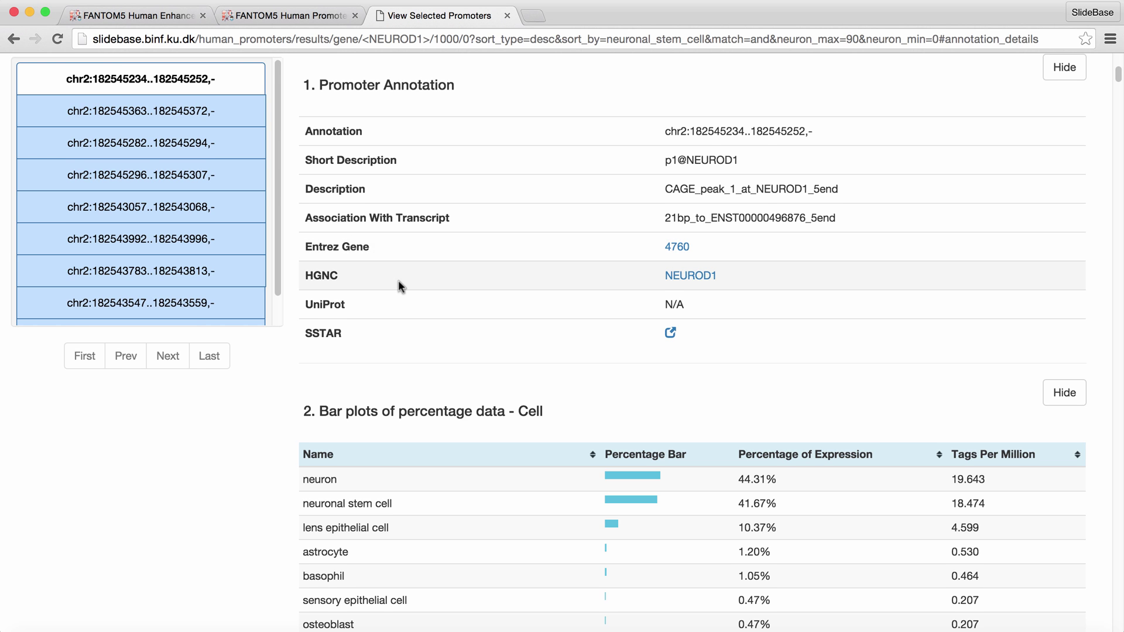
scroll(399, 282, "down", 3)
scroll(400, 287, "down", 2)
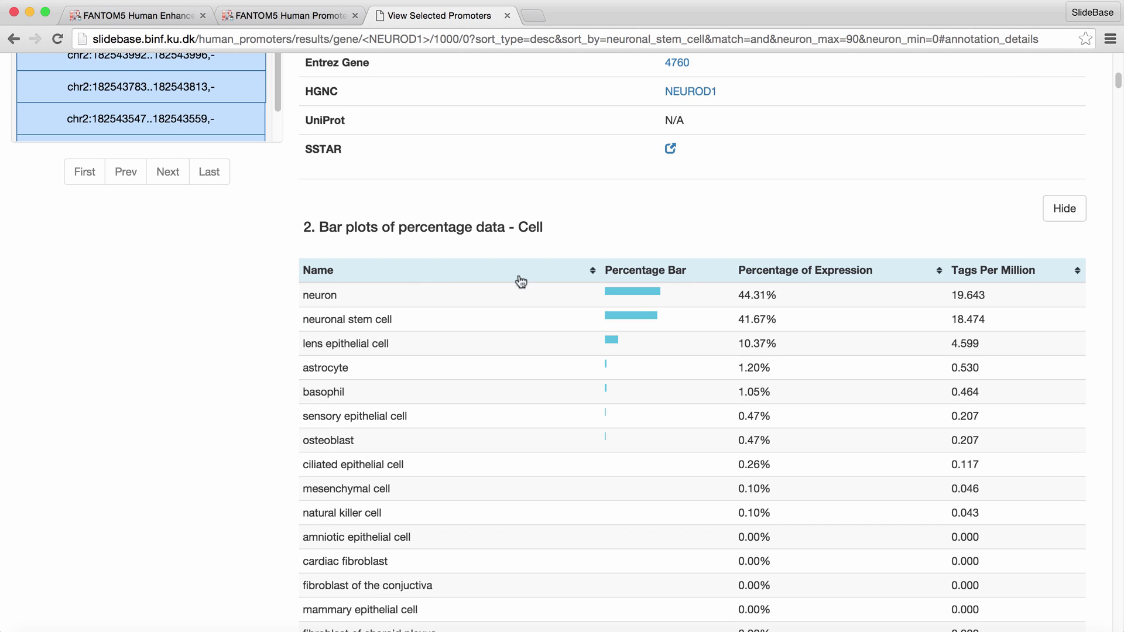
left_click(1064, 209)
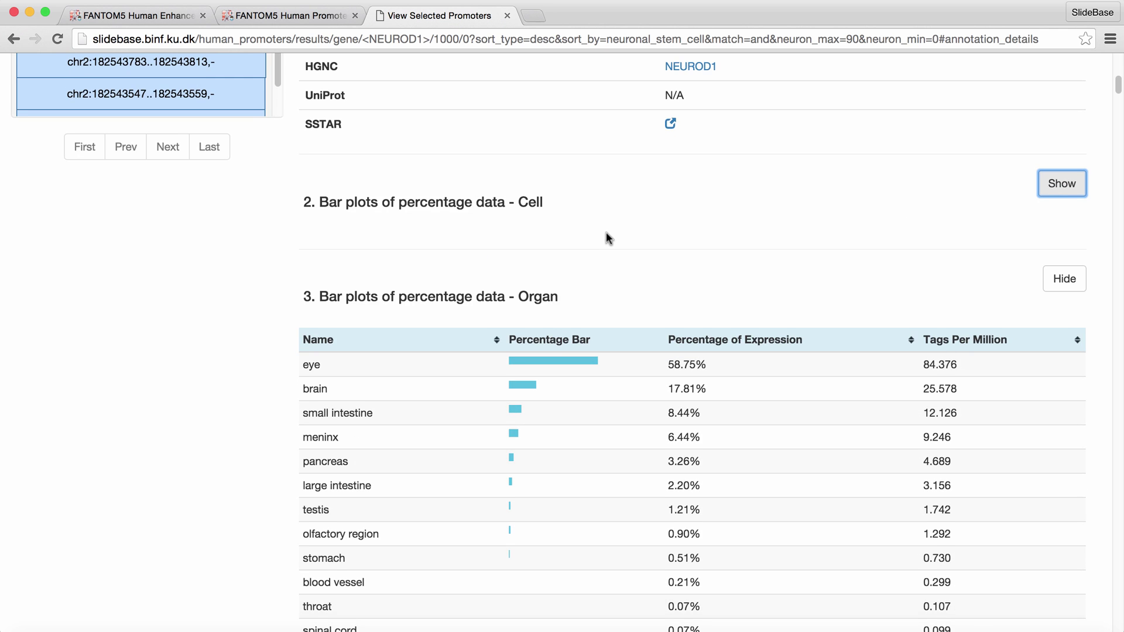
scroll(605, 231, "up", 10)
Review the promoter's genome-browser view and its enhancer and SNP overlaps
left_click(407, 139)
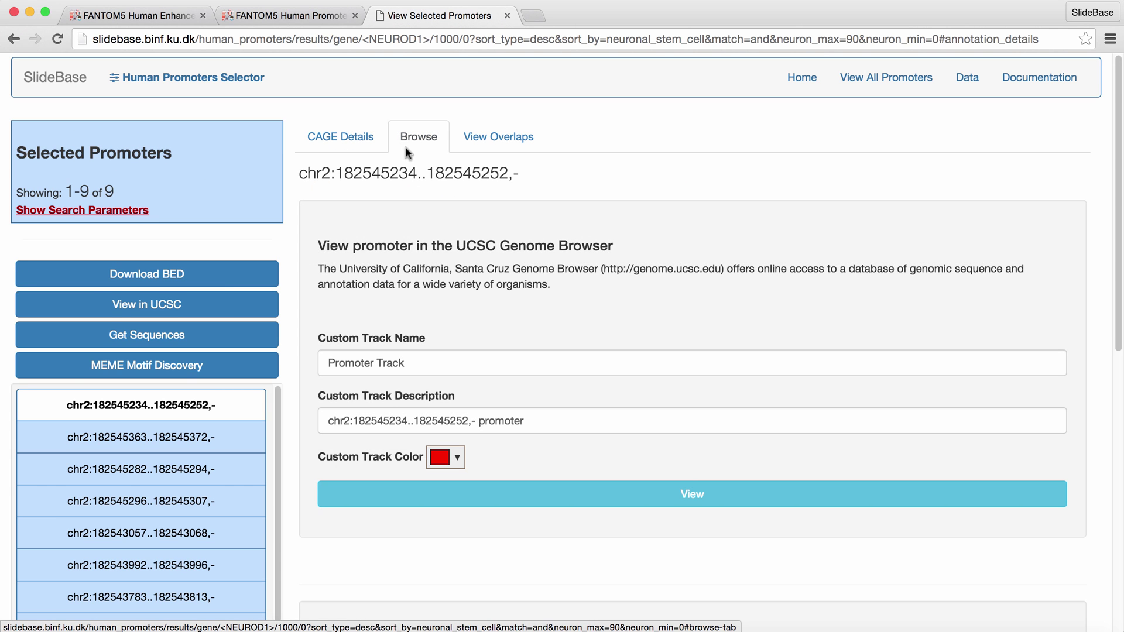
scroll(410, 153, "down", 5)
scroll(409, 152, "up", 5)
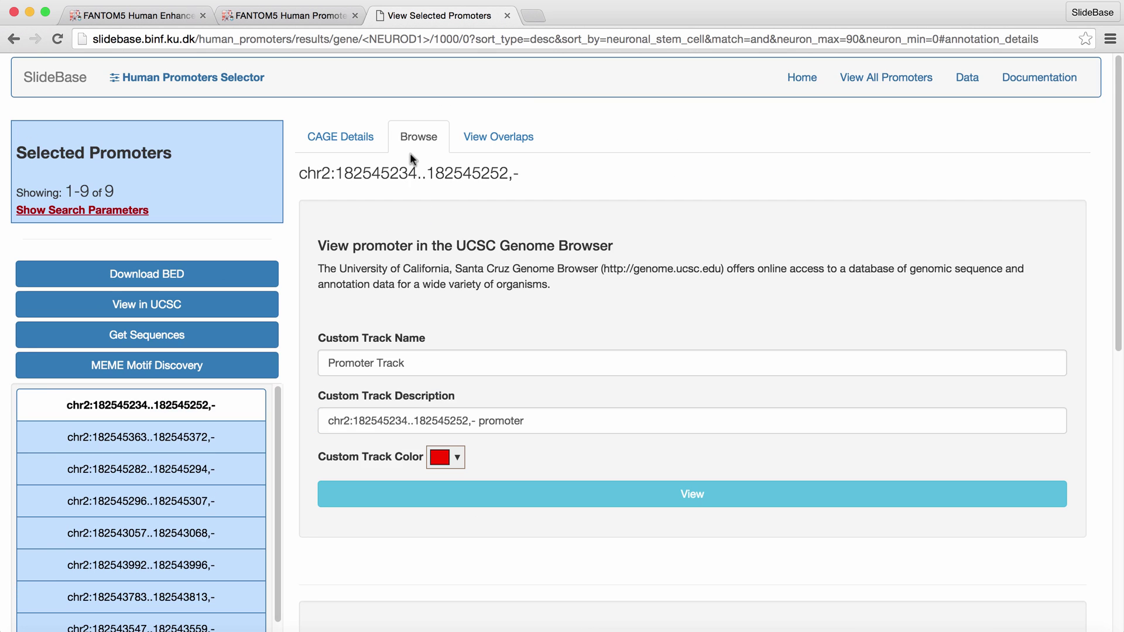
left_click(487, 136)
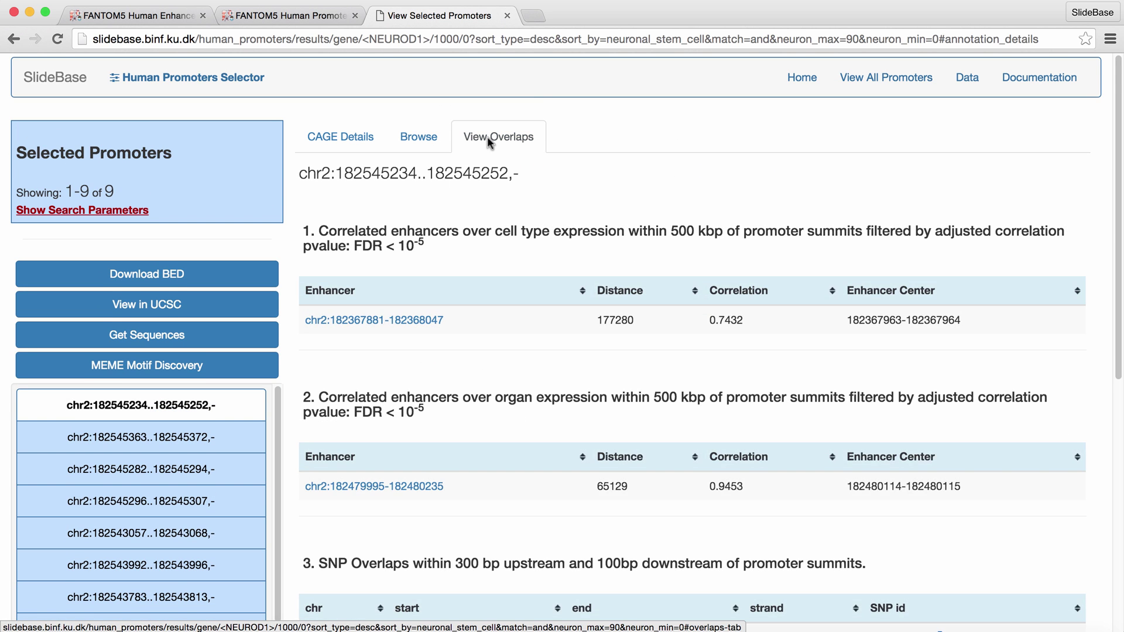
scroll(487, 136, "down", 2)
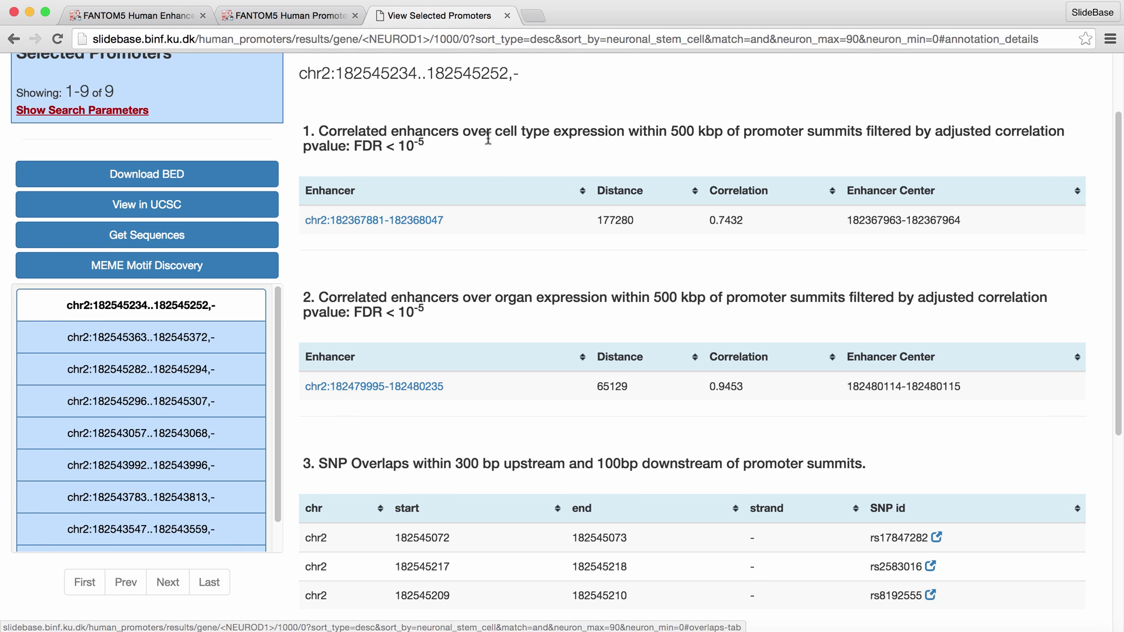
scroll(483, 140, "up", 2)
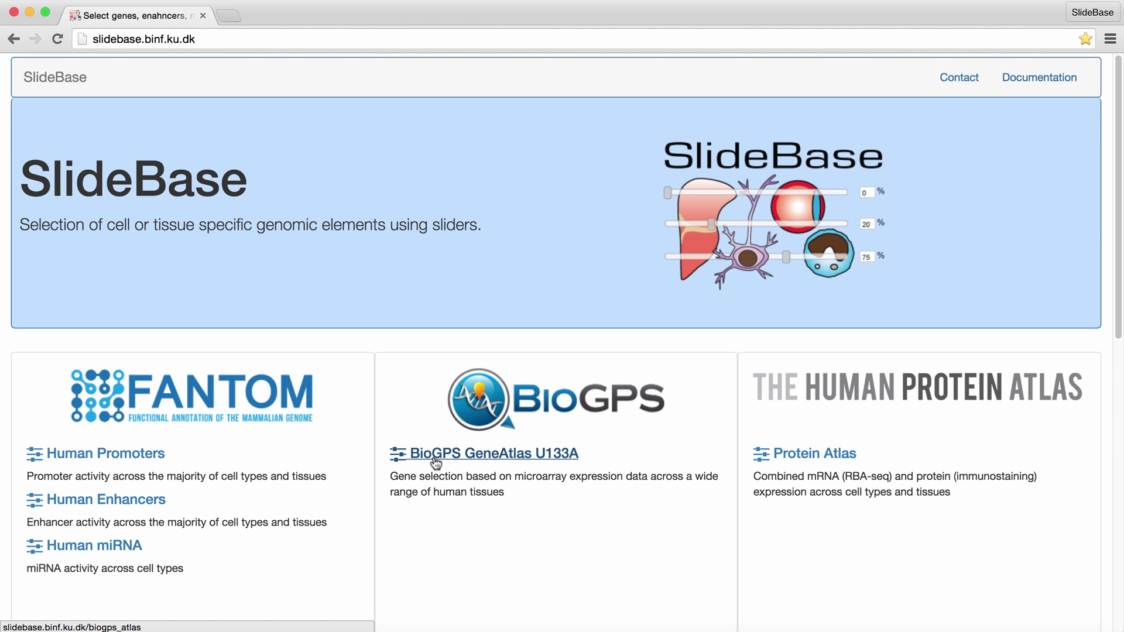
Open the Human miRNA module's selector and look over its options
left_click(98, 547)
left_click(135, 274)
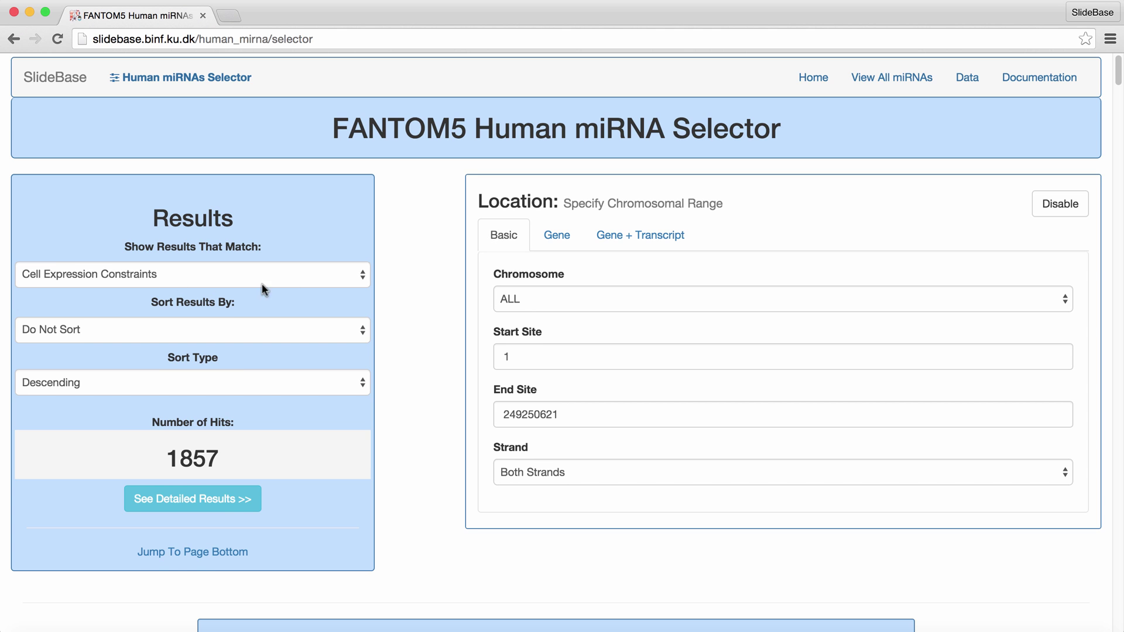
scroll(413, 307, "down", 8)
scroll(414, 306, "down", 1)
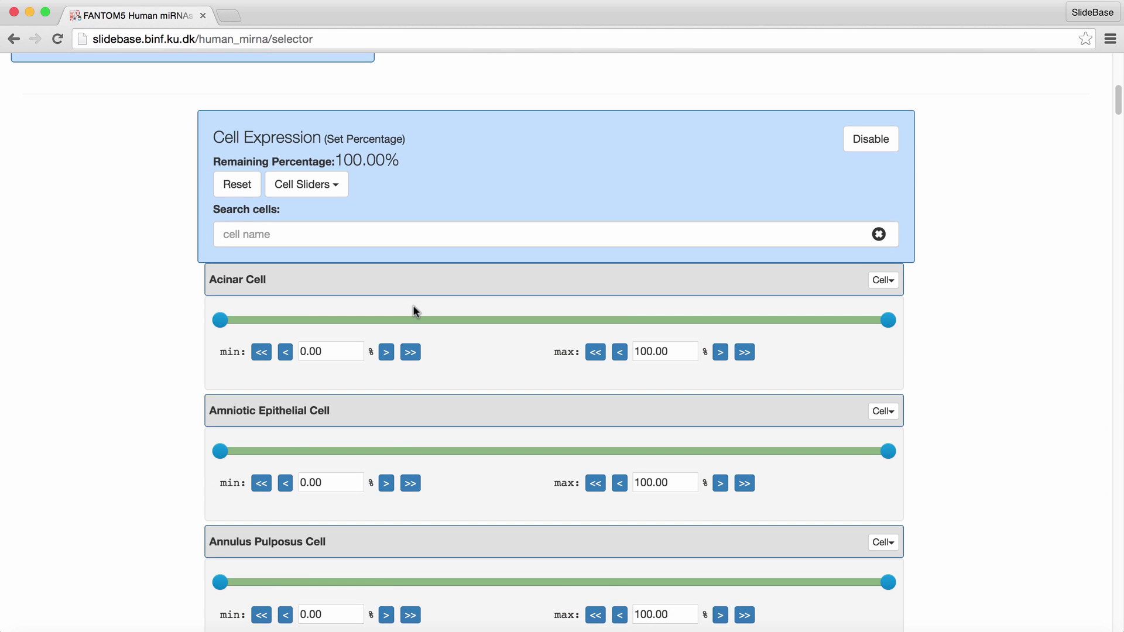
scroll(414, 310, "down", 1)
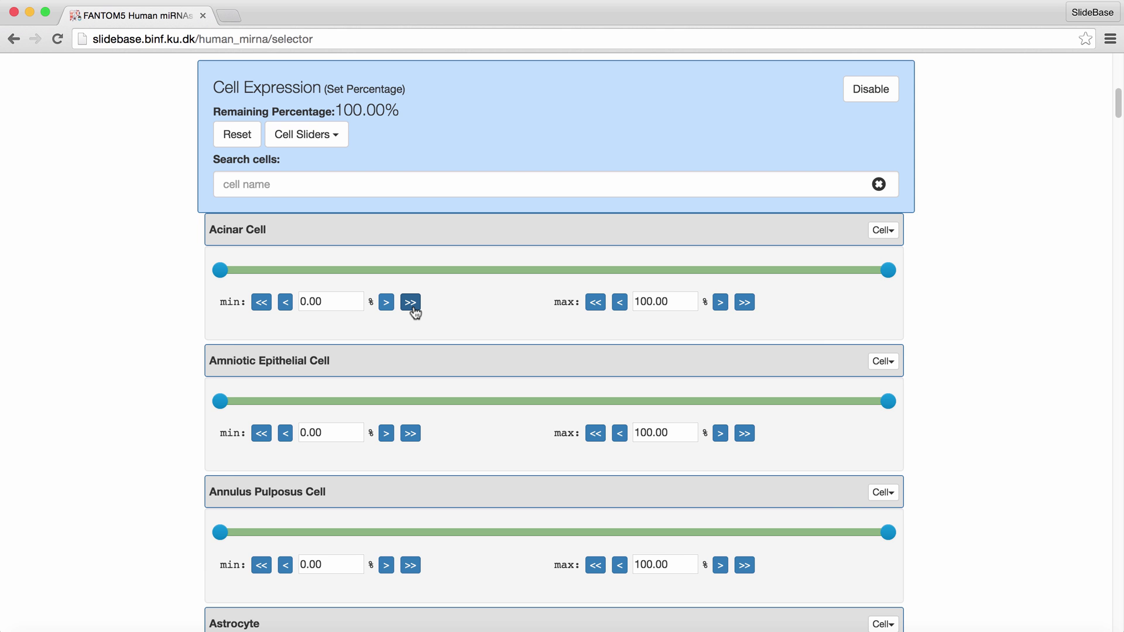
scroll(413, 311, "up", 10)
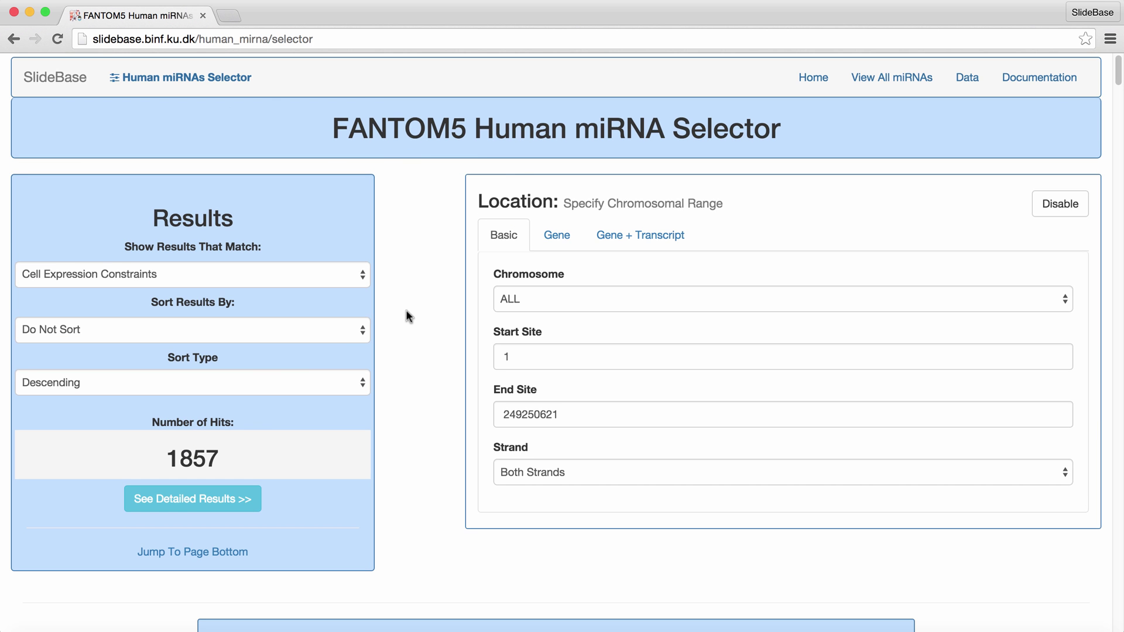
List the 1857 selected miRNAs and check hsa-miR-6859-3p's browser and SNP-overlap tabs
left_click(196, 504)
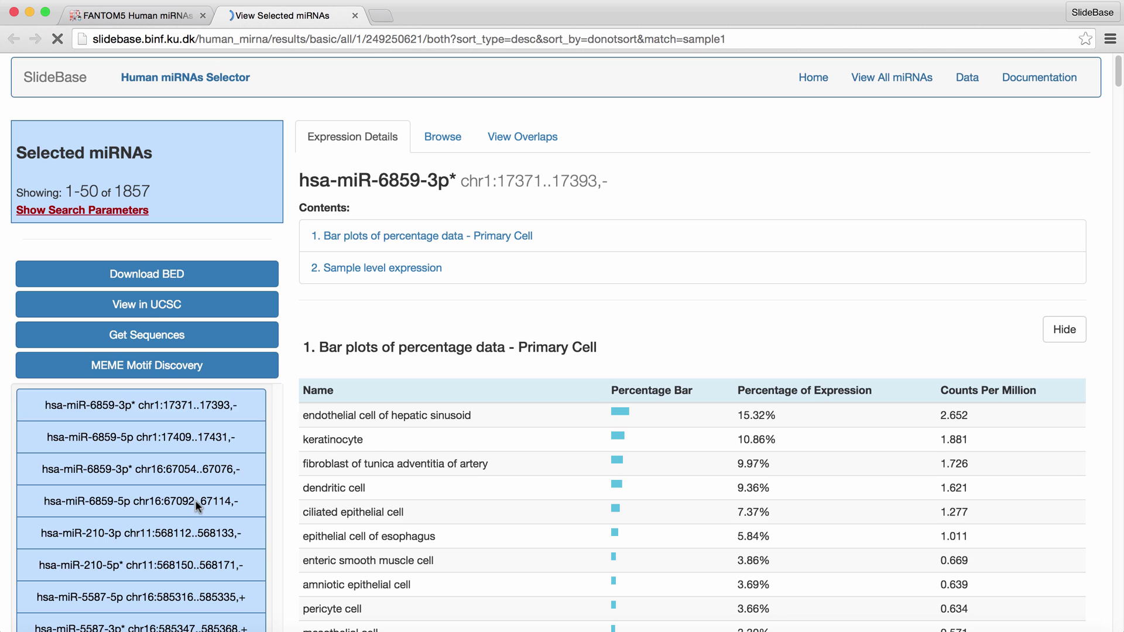
left_click(437, 141)
left_click(498, 140)
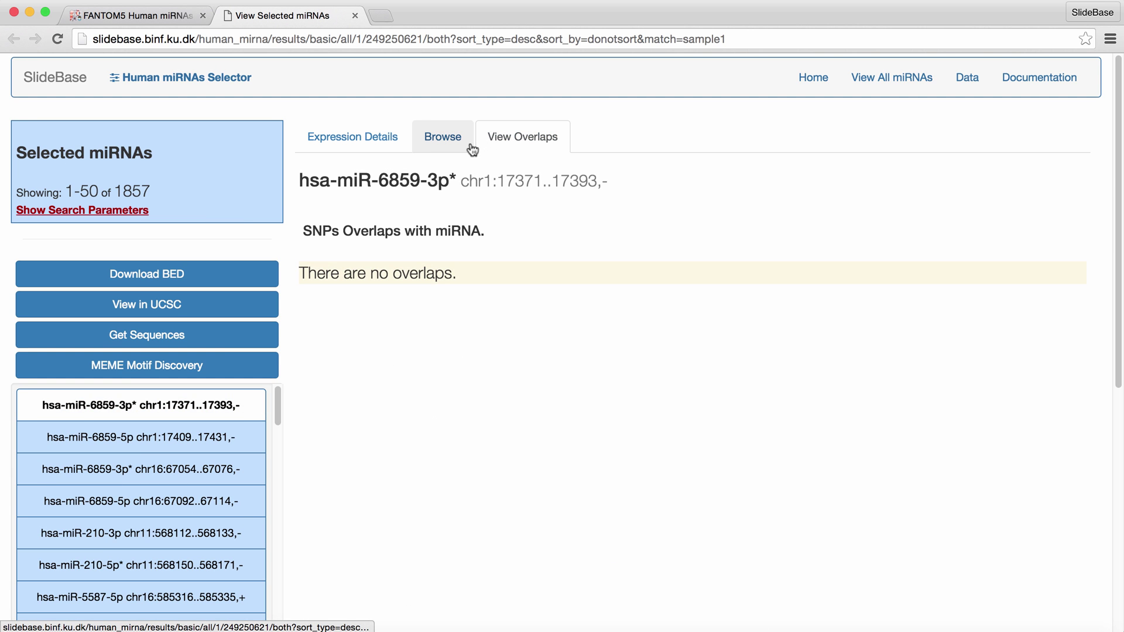
left_click(439, 145)
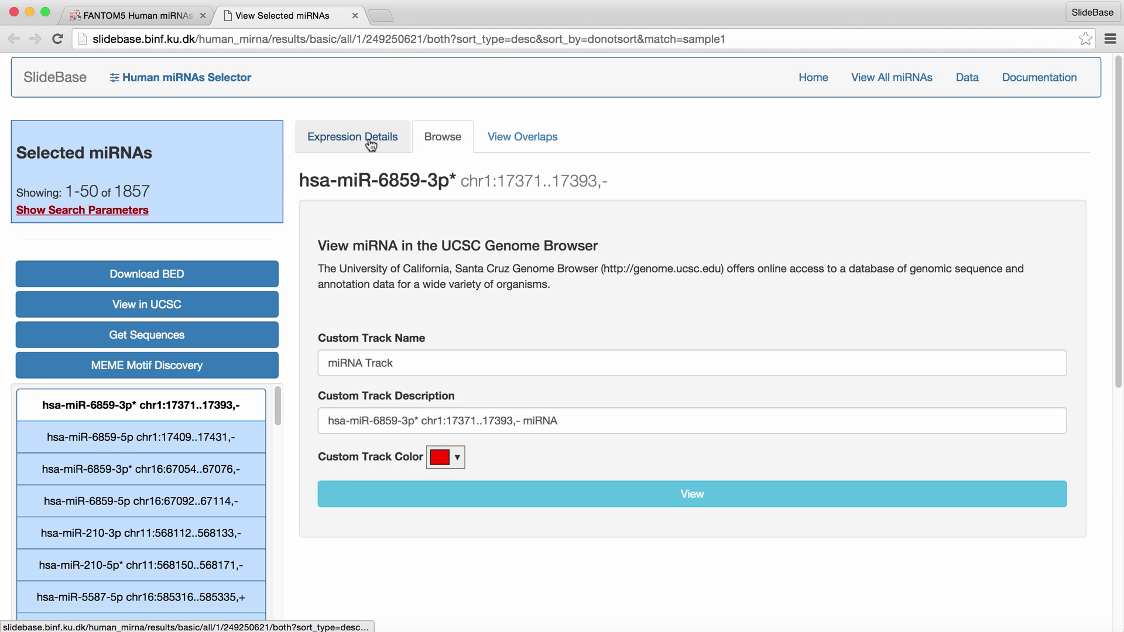
left_click(357, 143)
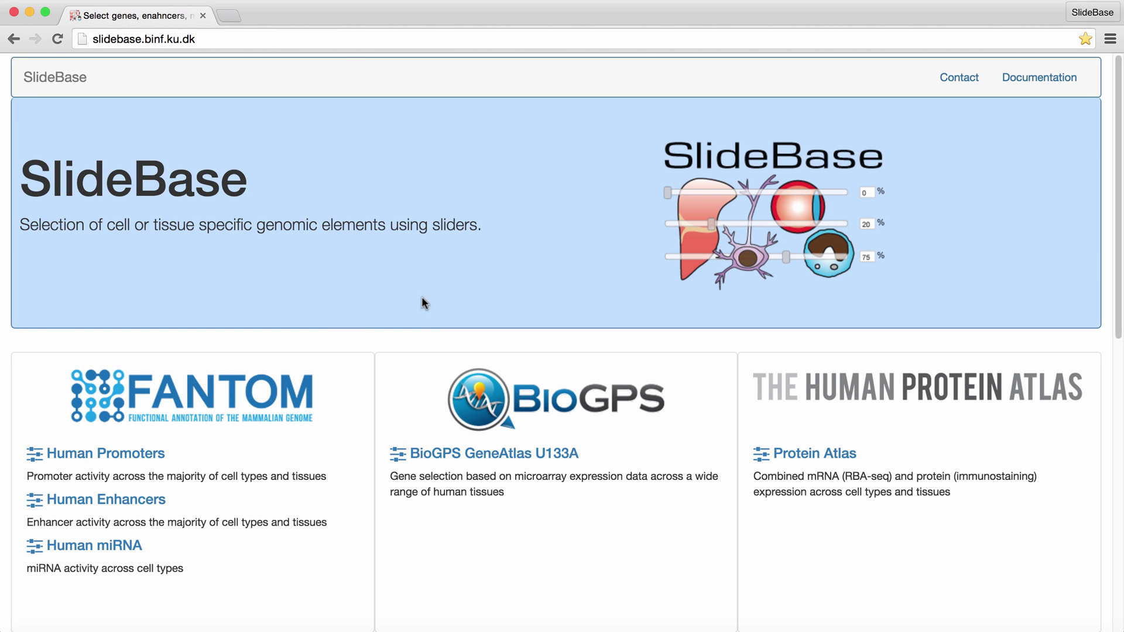
Open the BioGPS GeneAtlas U133A gene selector and look over its options
left_click(480, 454)
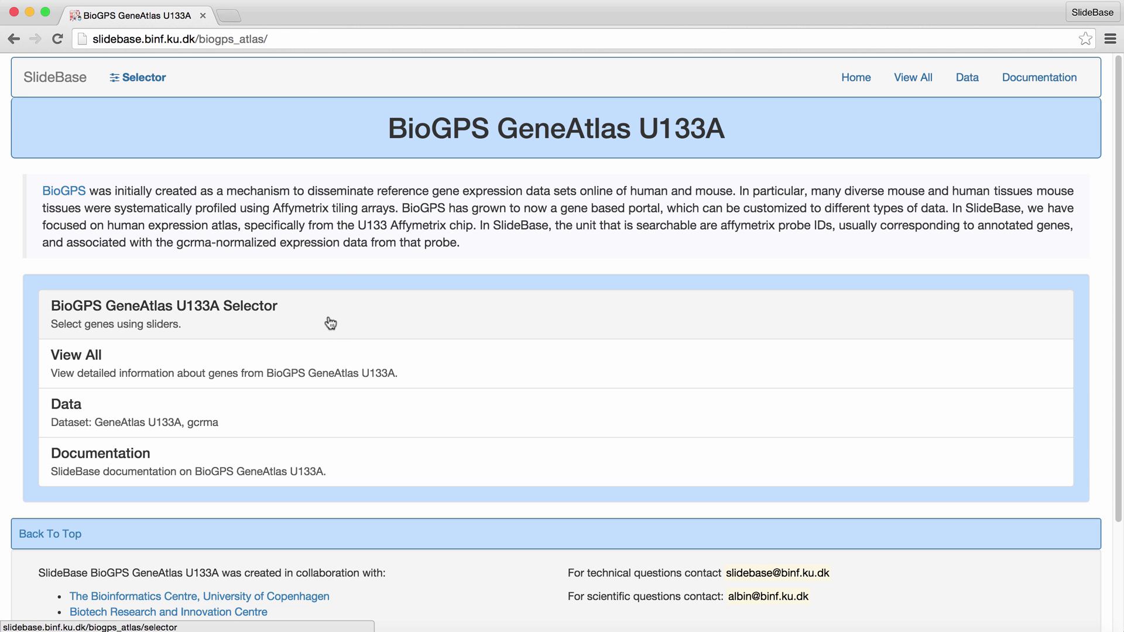
left_click(330, 323)
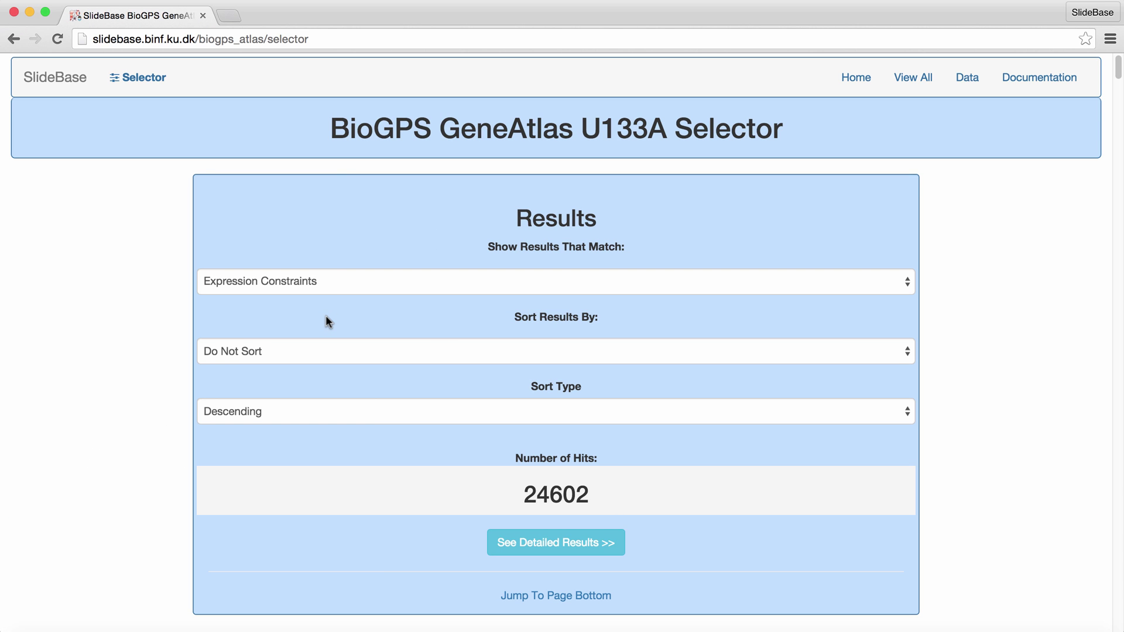
scroll(326, 316, "down", 10)
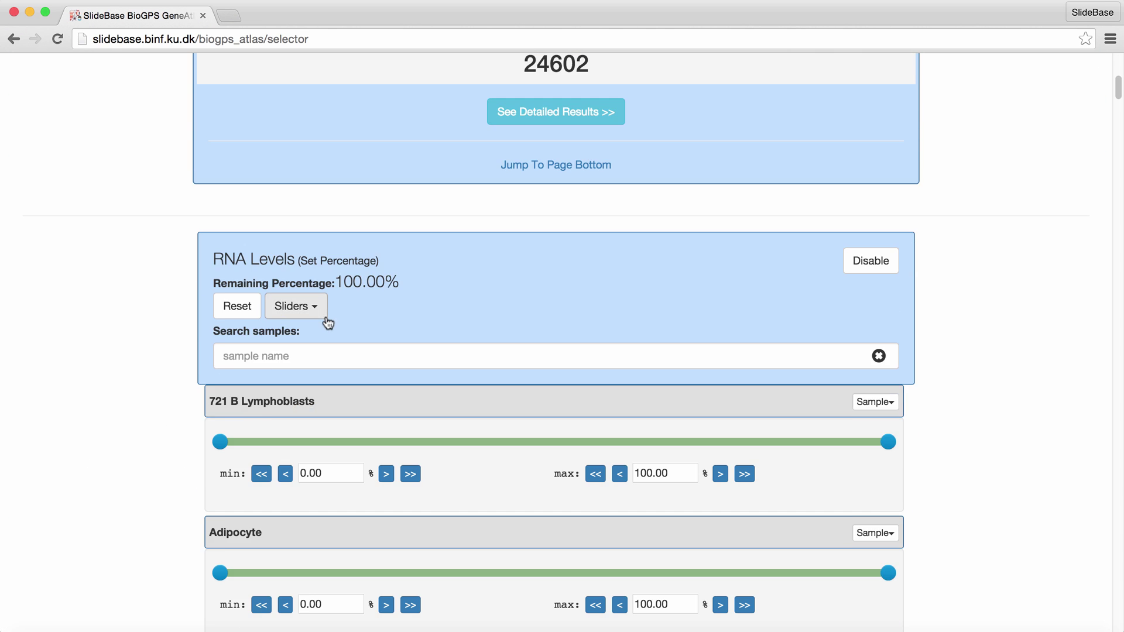
scroll(327, 322, "down", 3)
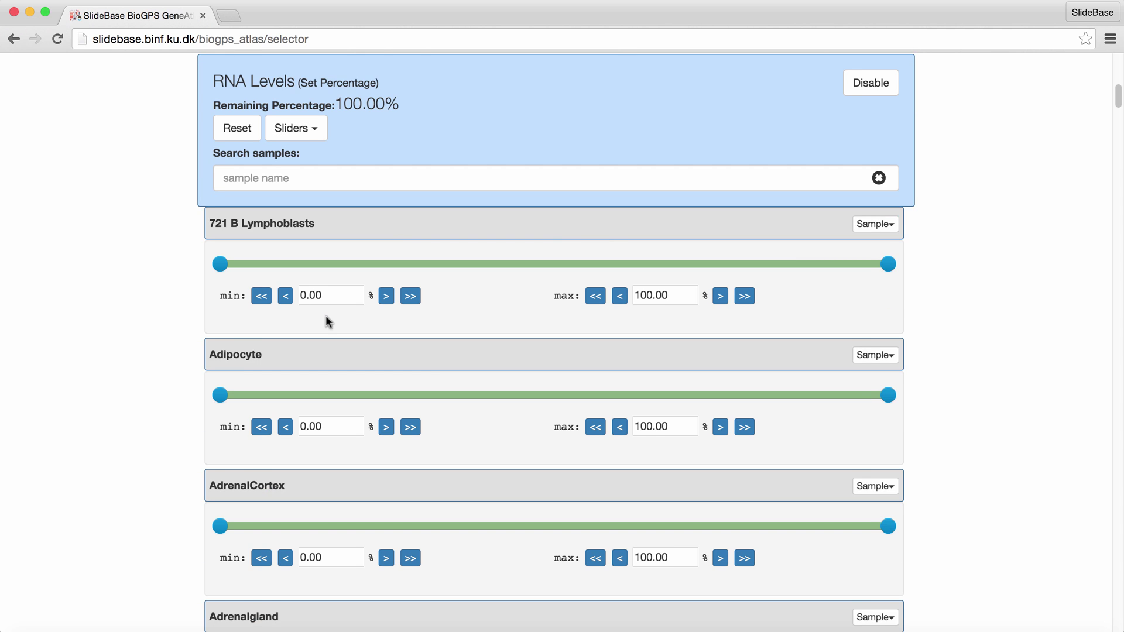
scroll(325, 315, "up", 13)
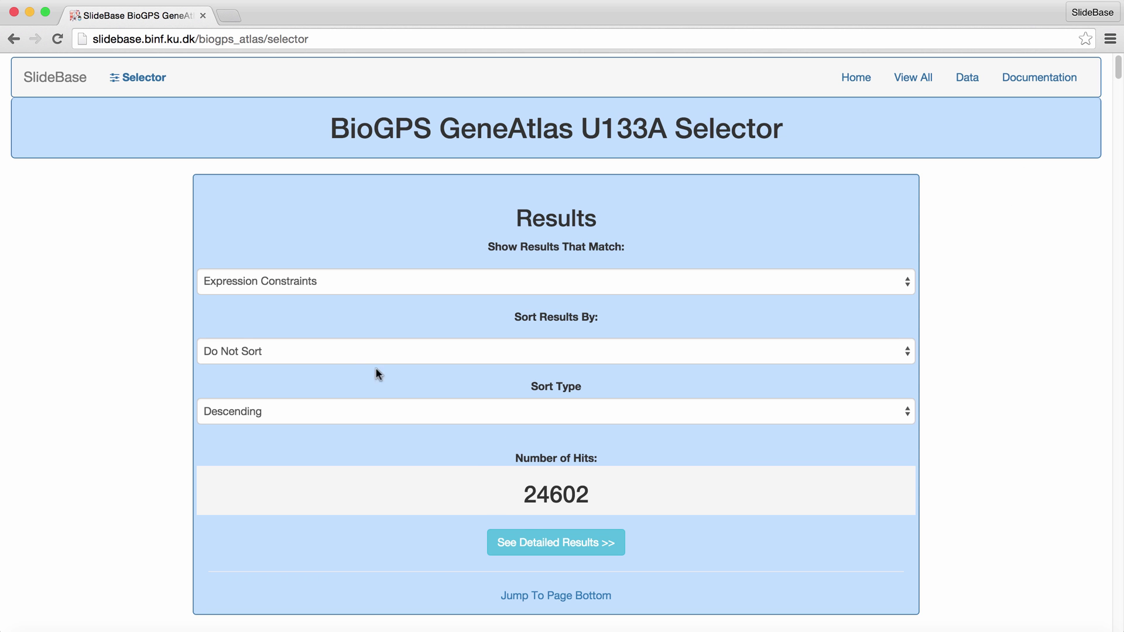
List the 24602 BioGPS results and open MIR4640's external BioGPS gene report
left_click(534, 541)
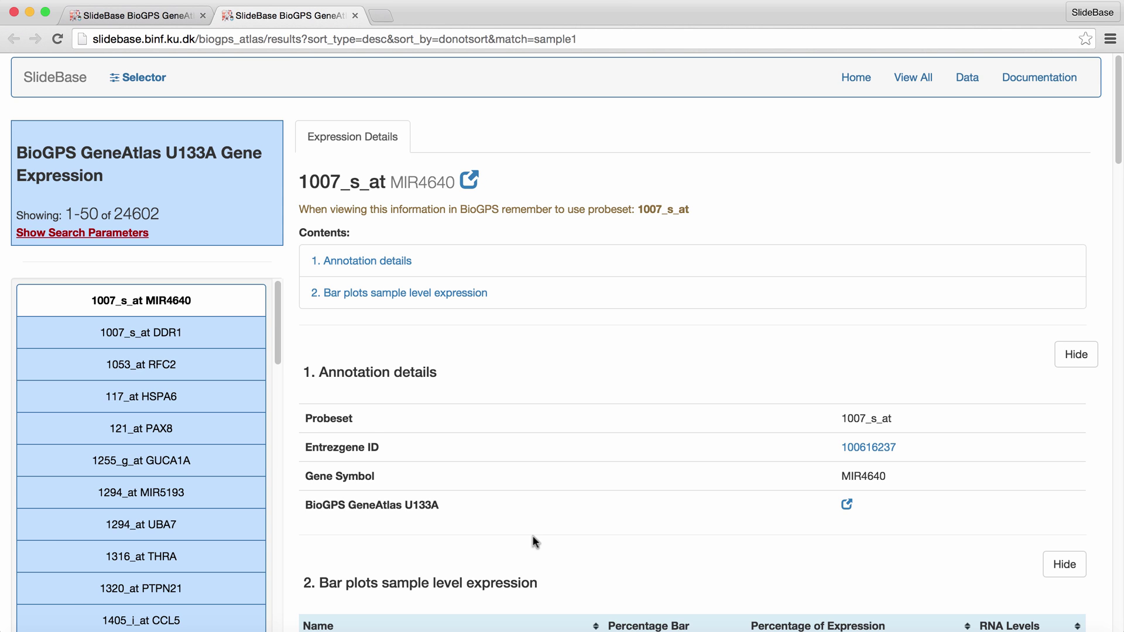
scroll(532, 535, "down", 5)
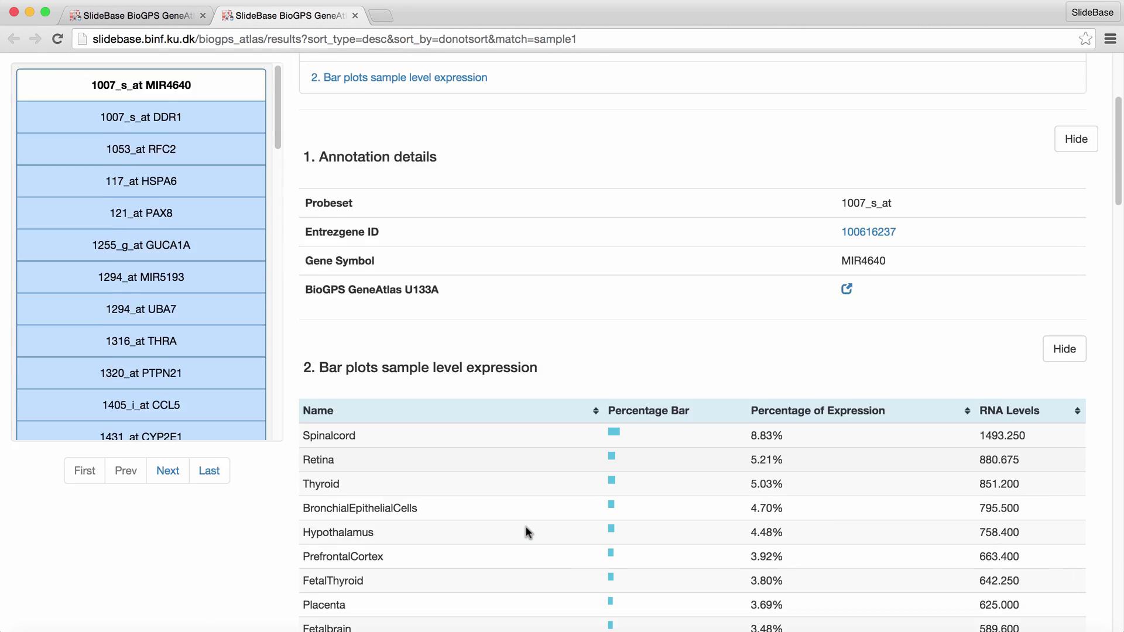
scroll(525, 531, "down", 2)
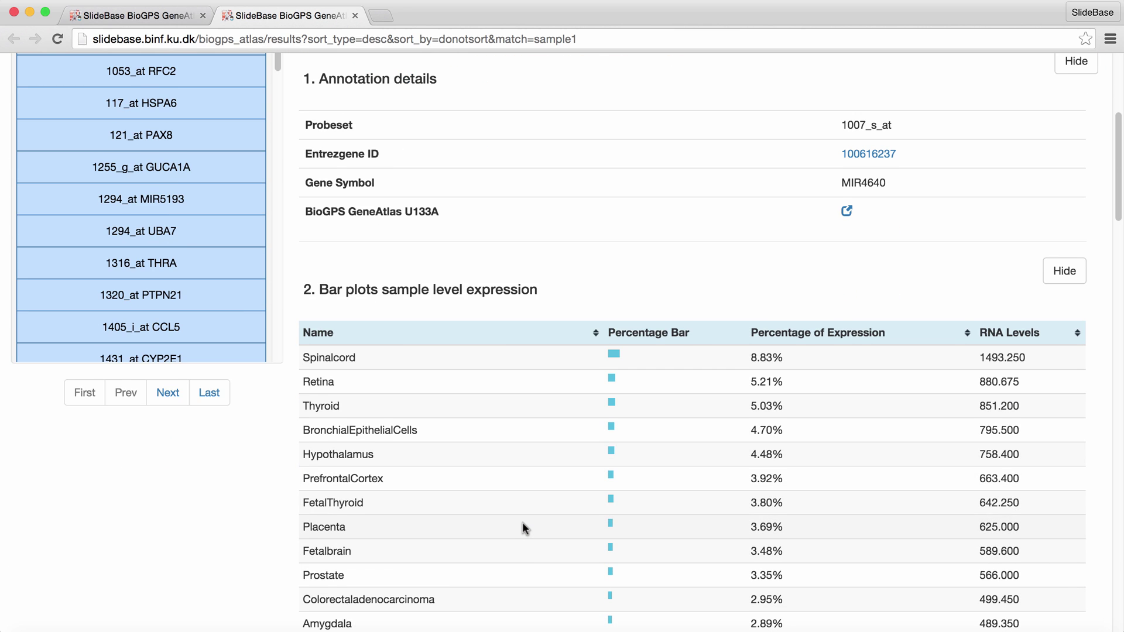
scroll(522, 525, "up", 5)
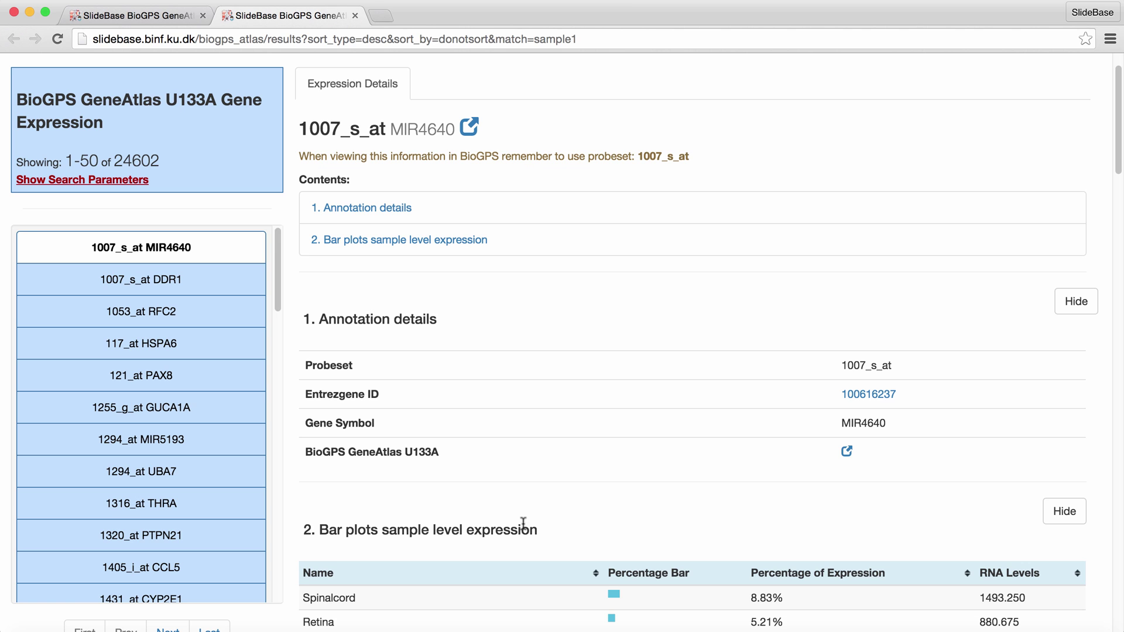
left_click(467, 125)
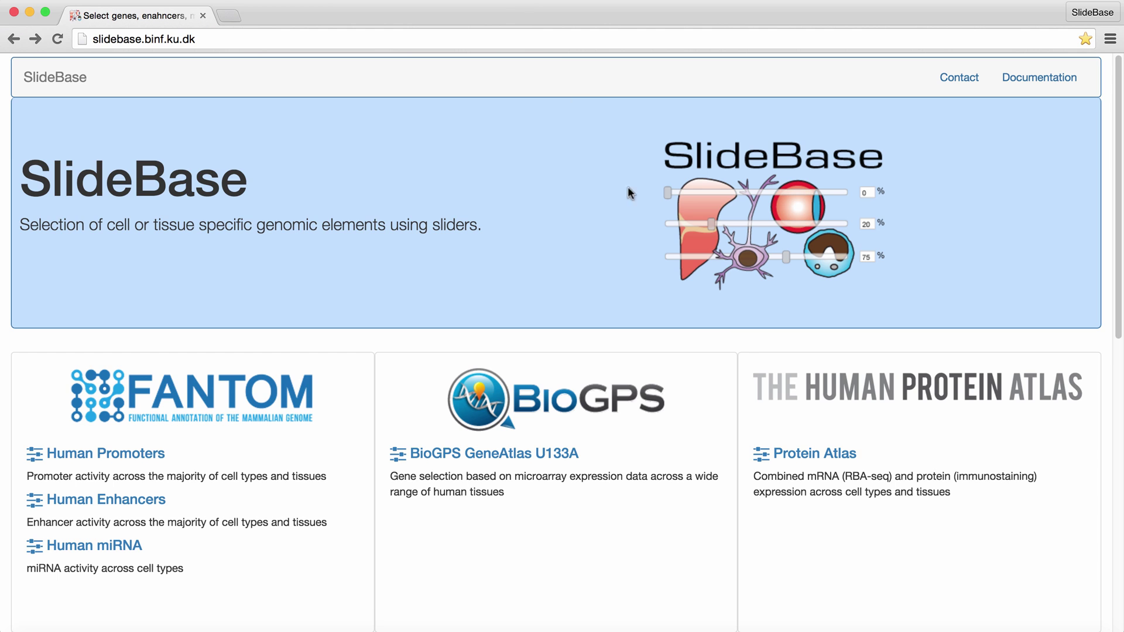
Open the Protein Atlas Gene Selector
left_click(794, 453)
left_click(448, 325)
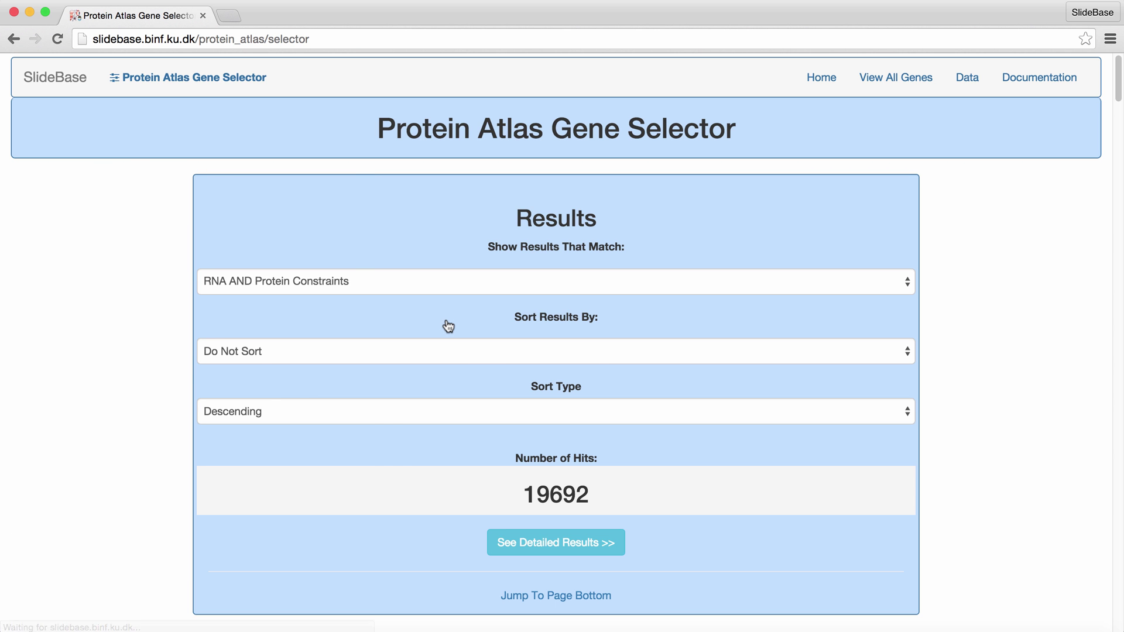
scroll(440, 331, "down", 8)
scroll(441, 329, "down", 2)
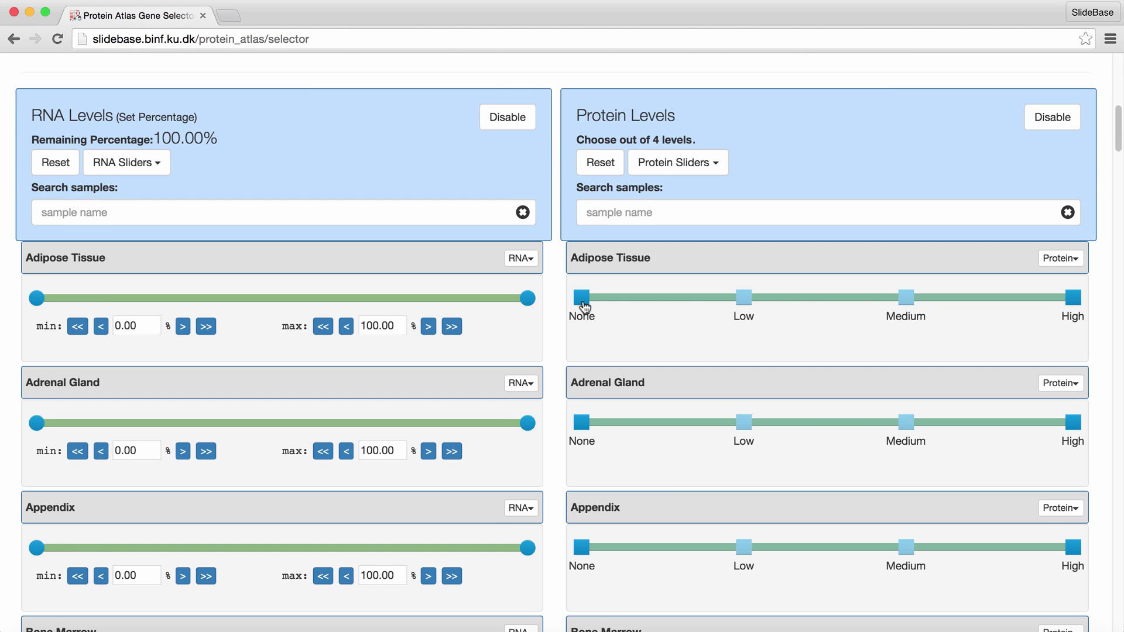
Limit Adipose Tissue and Adrenal Gland protein to Low–Medium and list the 3071 matching genes
left_click_drag(582, 298, 744, 298)
left_click(915, 304)
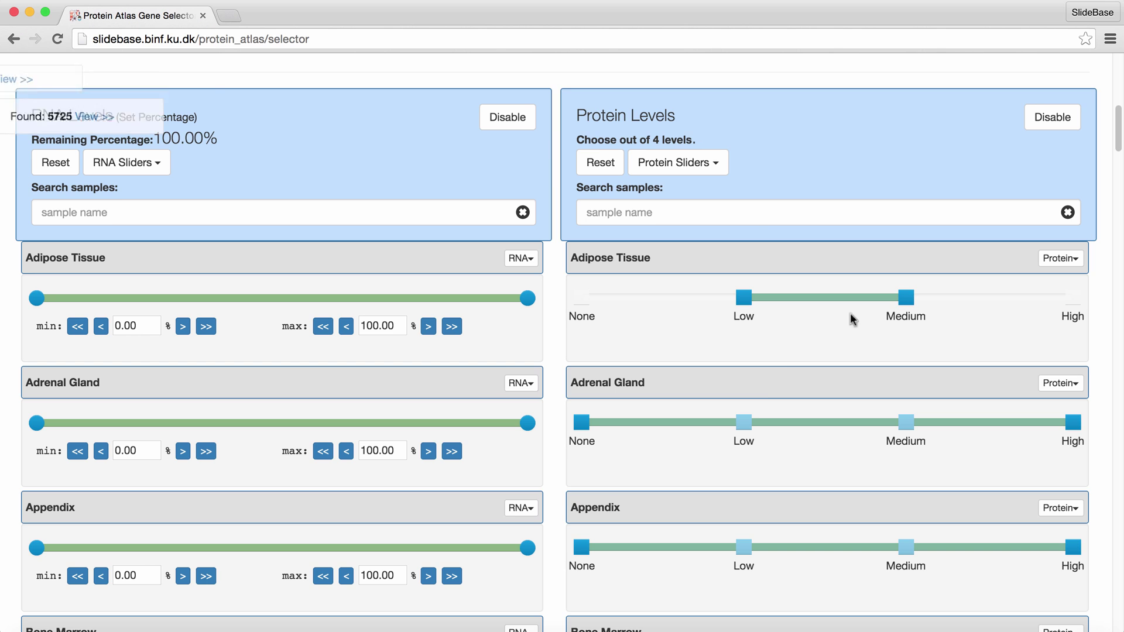
left_click(742, 422)
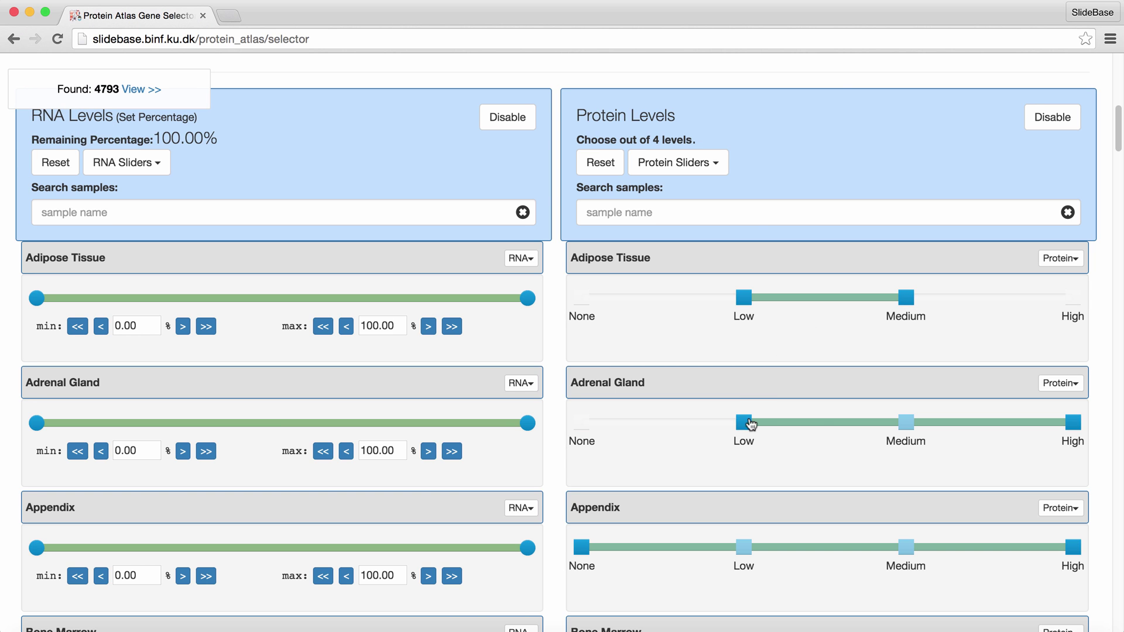
left_click(906, 423)
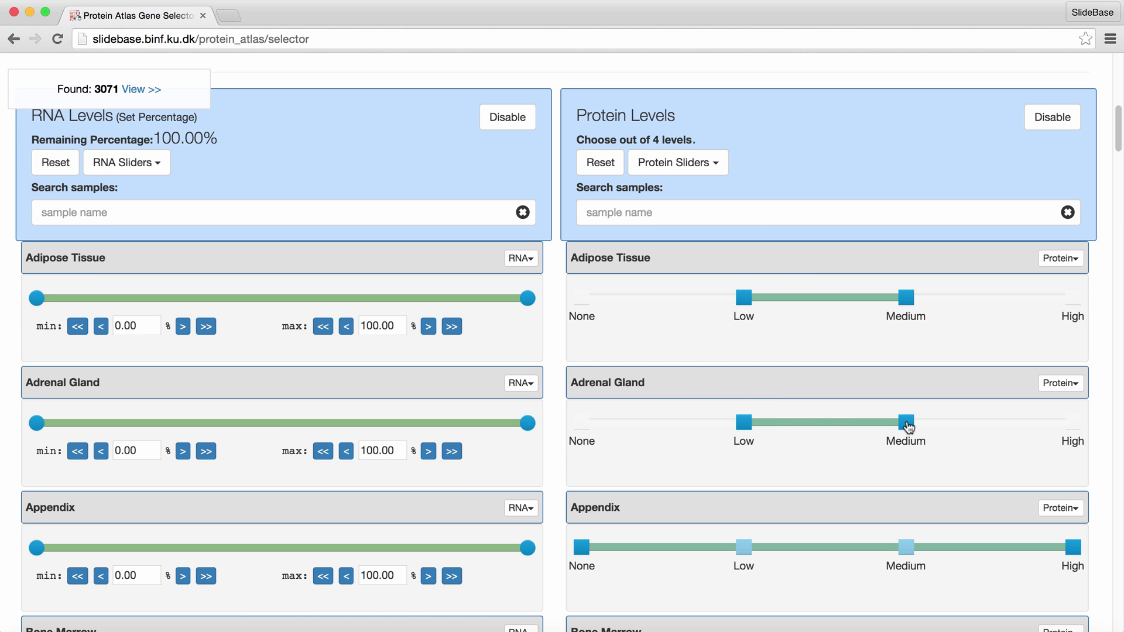
scroll(907, 426, "up", 10)
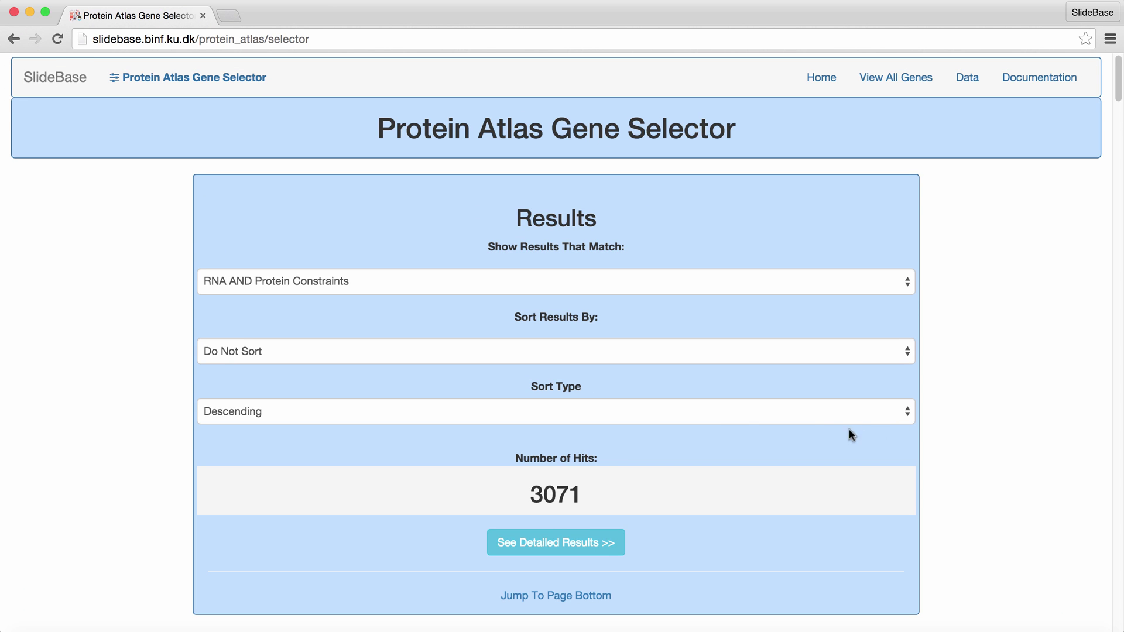
left_click(553, 534)
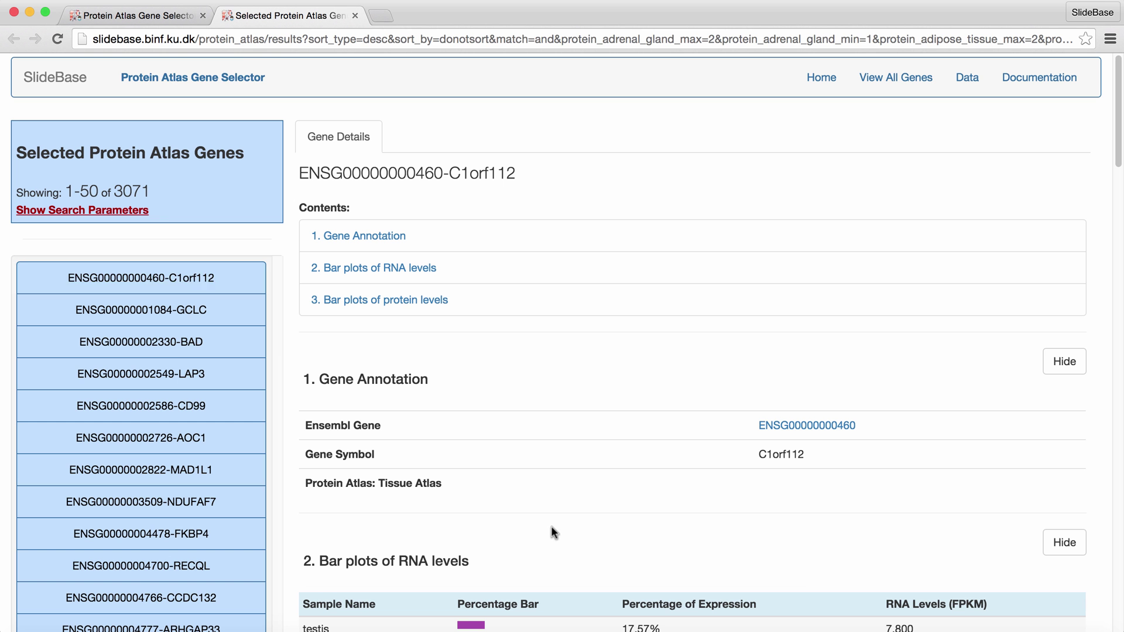
left_click(225, 353)
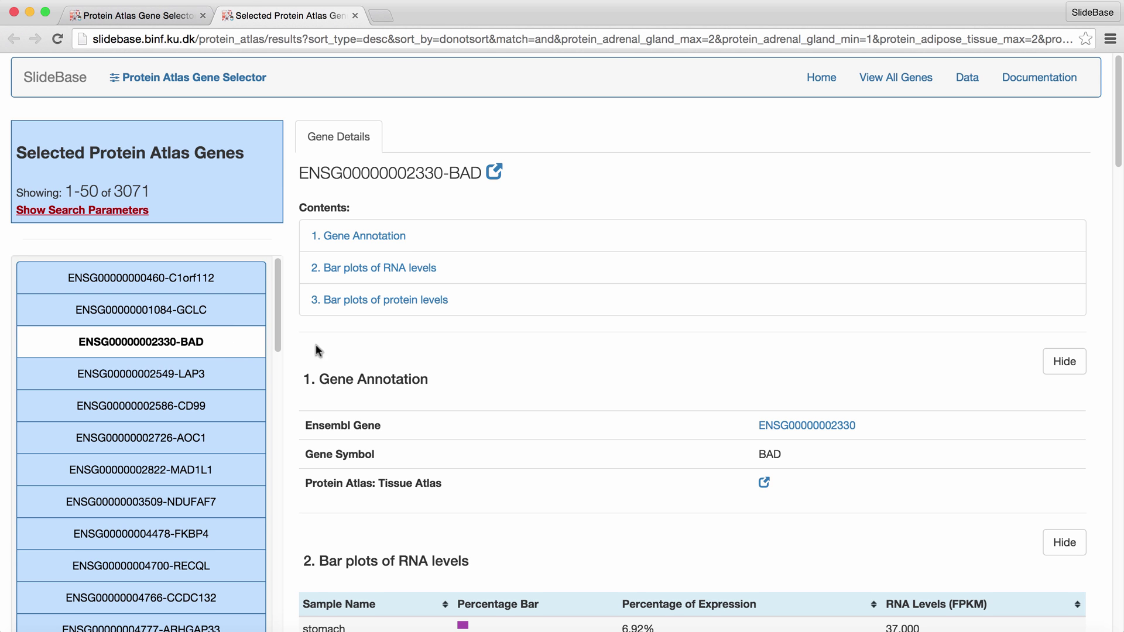
scroll(618, 375, "down", 3)
scroll(620, 375, "down", 8)
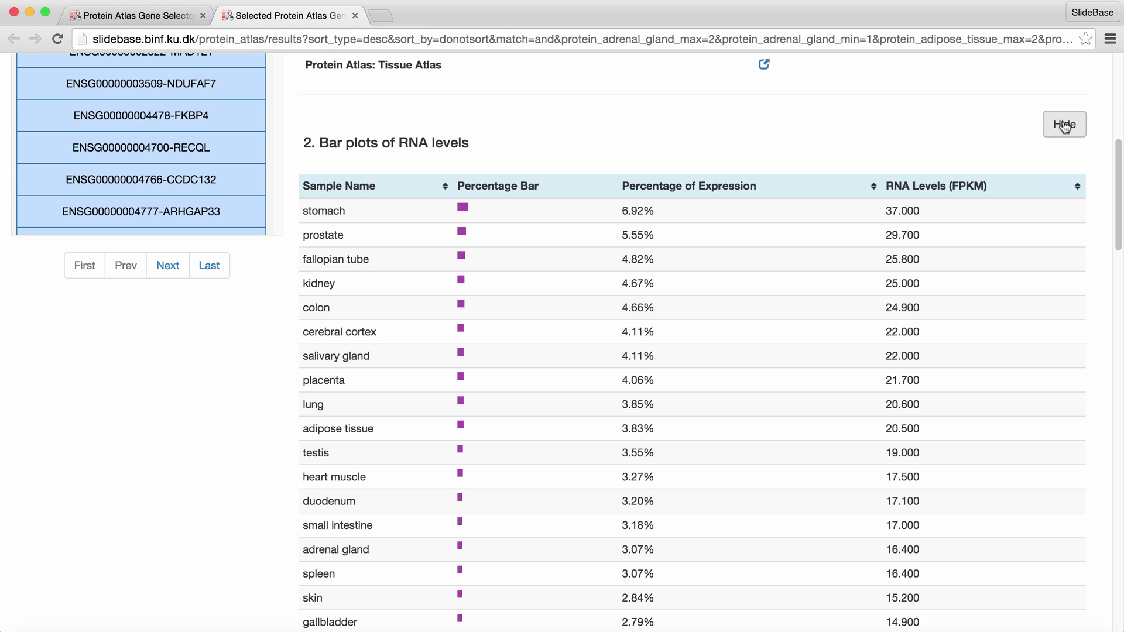
left_click(1064, 125)
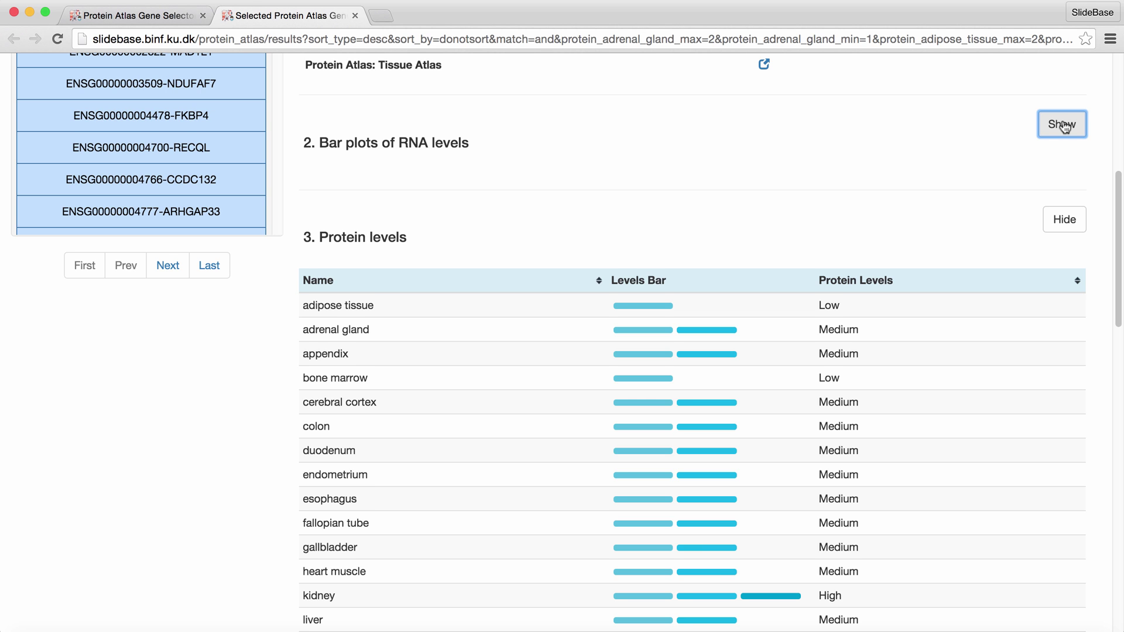
Open BAD's Human Protein Atlas tissue page
scroll(1062, 126, "up", 7)
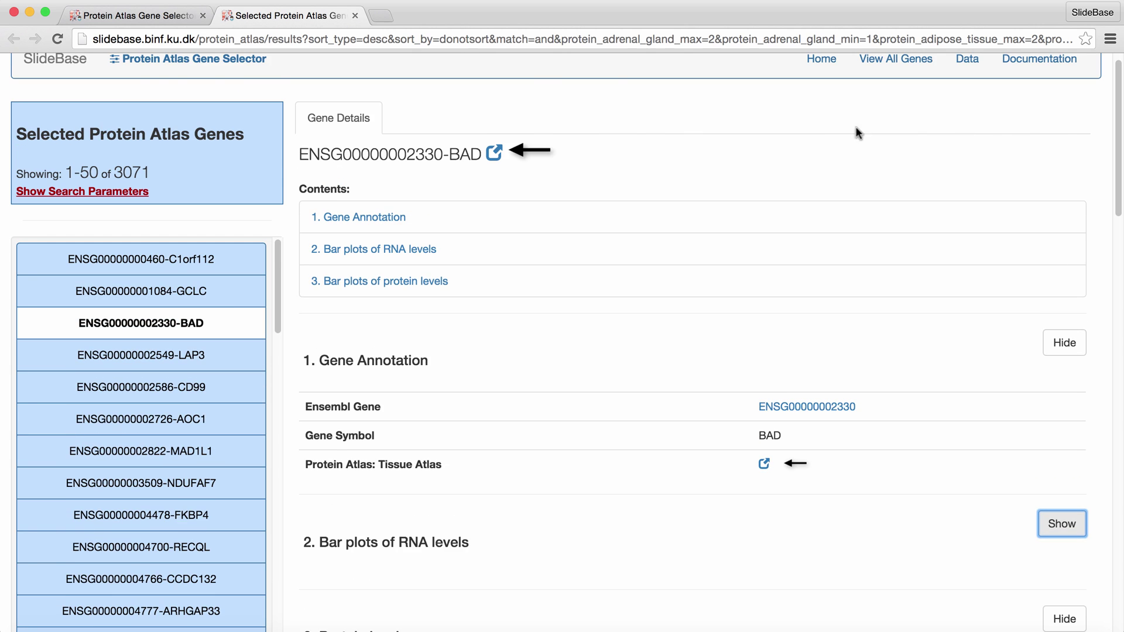
left_click(494, 152)
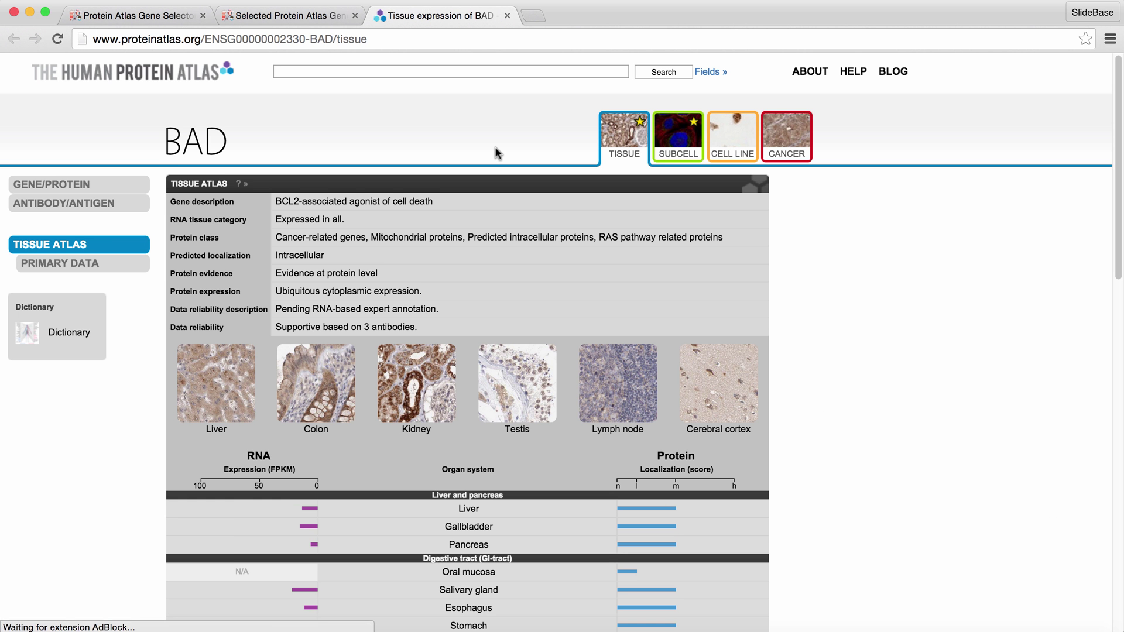
scroll(495, 153, "down", 3)
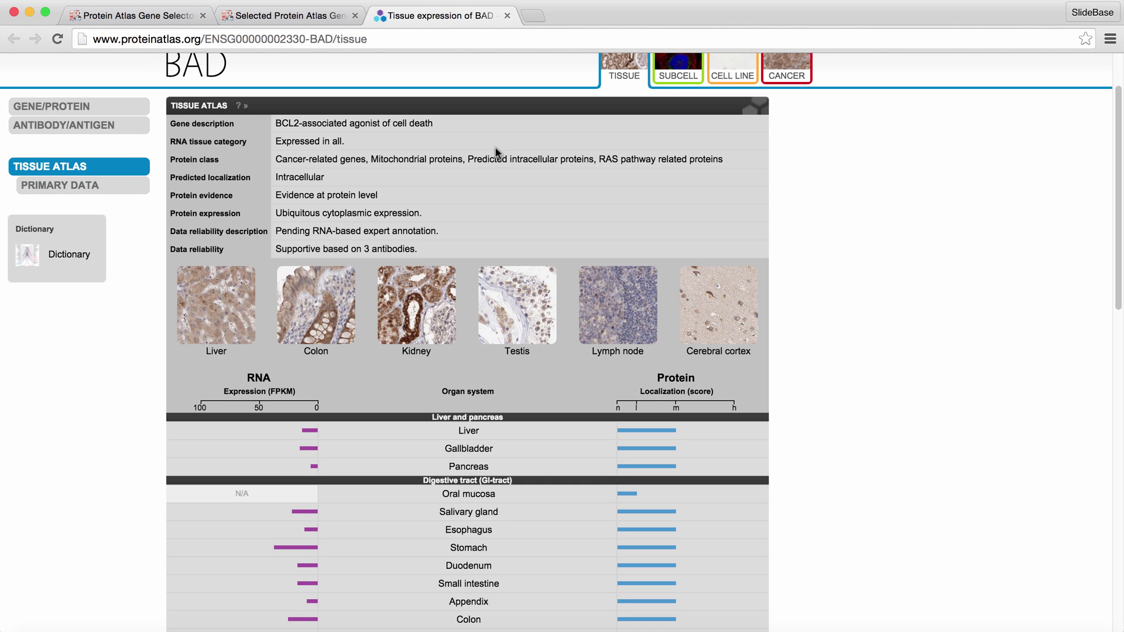